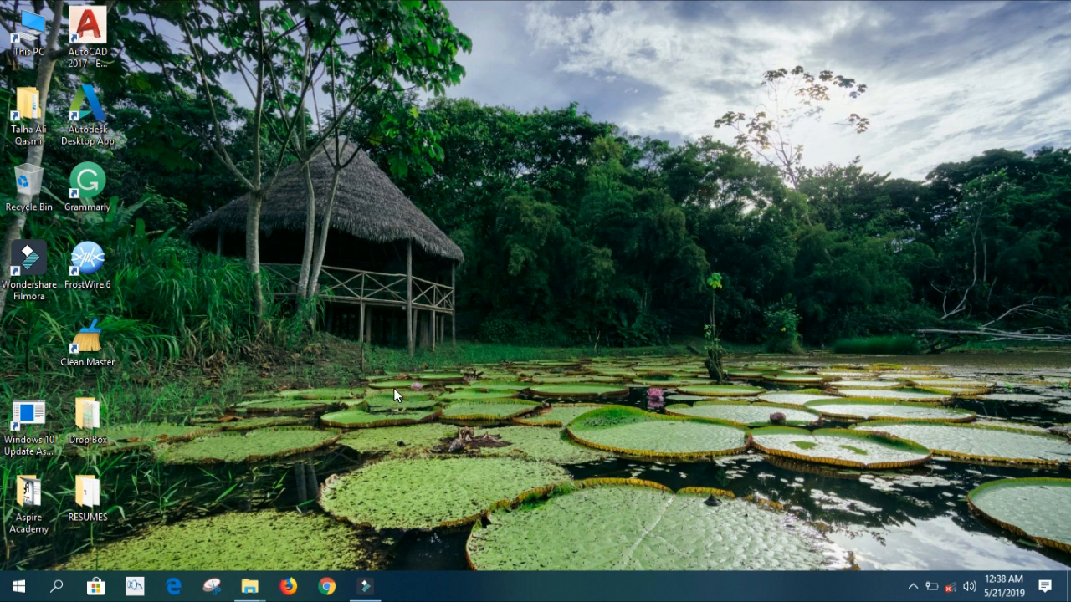
# Launch Primavera P6 Professional from the Start menu and log in with the account password.
pyautogui.click(19, 586)
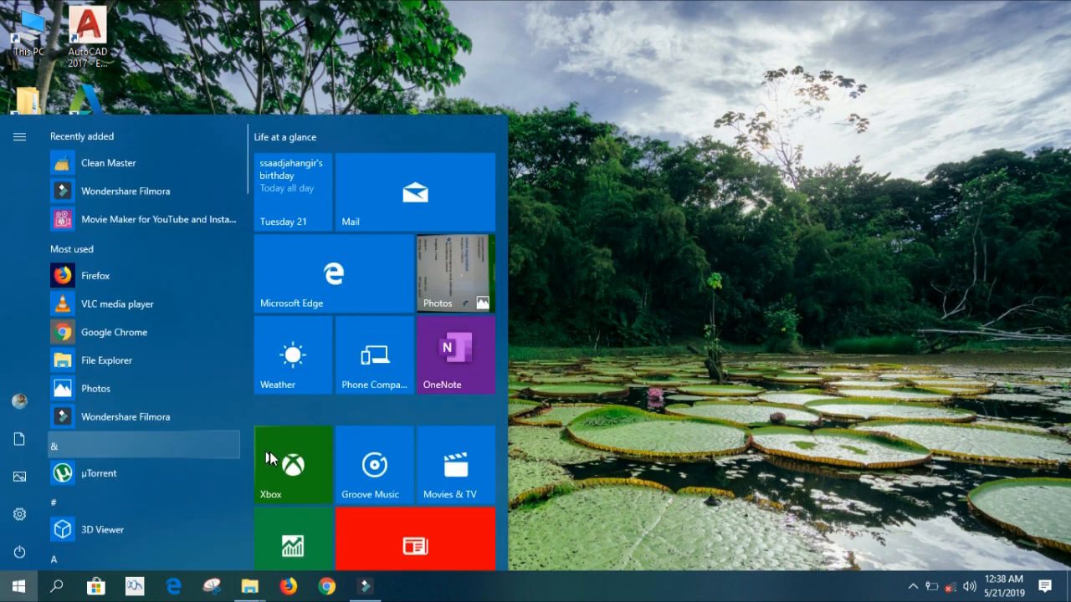
pyautogui.scroll(-4, 268, 458)
pyautogui.click(654, 382)
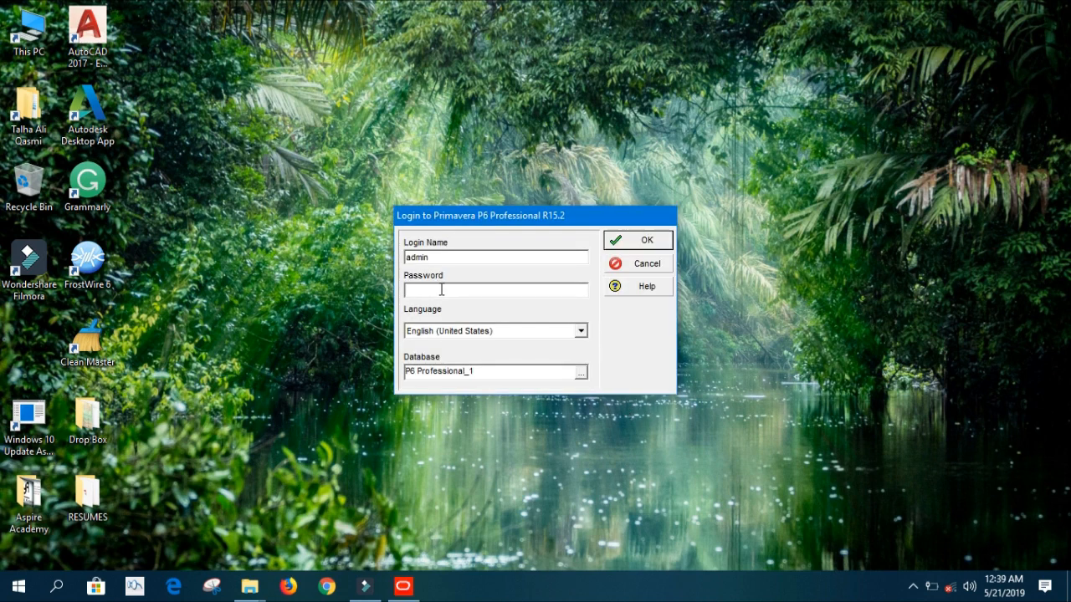
pyautogui.write('admin')
pyautogui.click(643, 240)
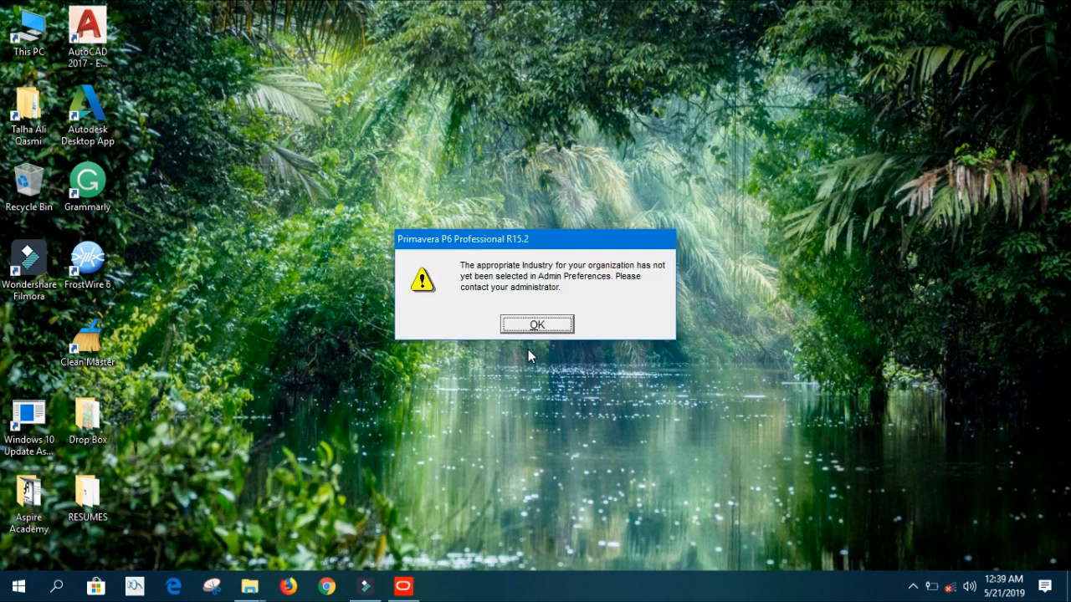
# Dismiss the industry warning and bring the Primavera main window to the front.
pyautogui.click(529, 327)
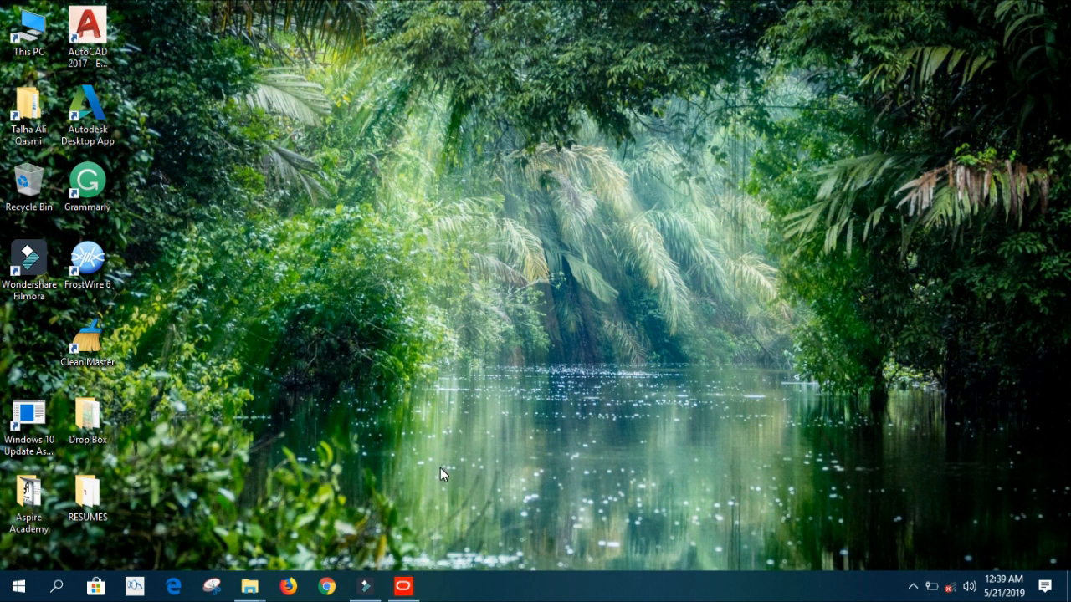
pyautogui.moveTo(403, 586)
pyautogui.click(420, 519)
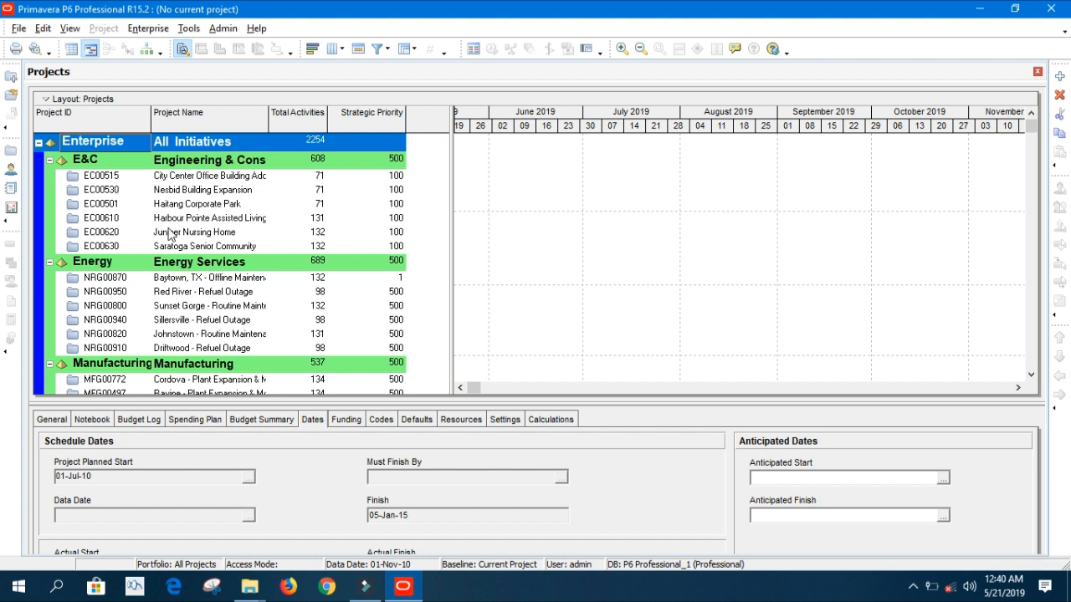
# Open project EC00515 City Center Office Building Addition.
pyautogui.click(192, 180)
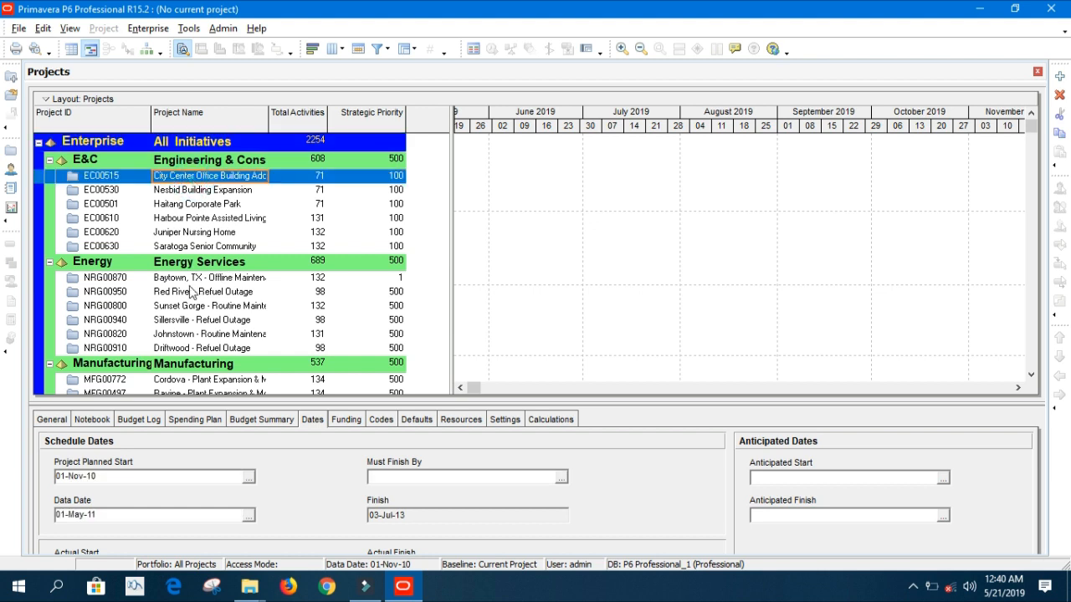
pyautogui.scroll(-1, 217, 307)
pyautogui.scroll(1, 218, 307)
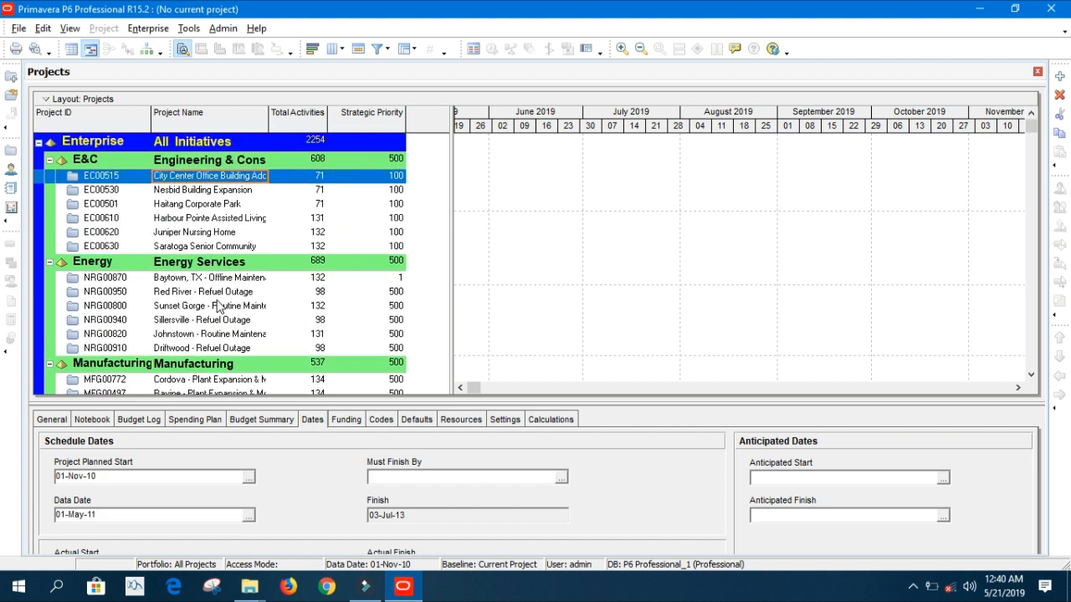
pyautogui.rightClick(114, 174)
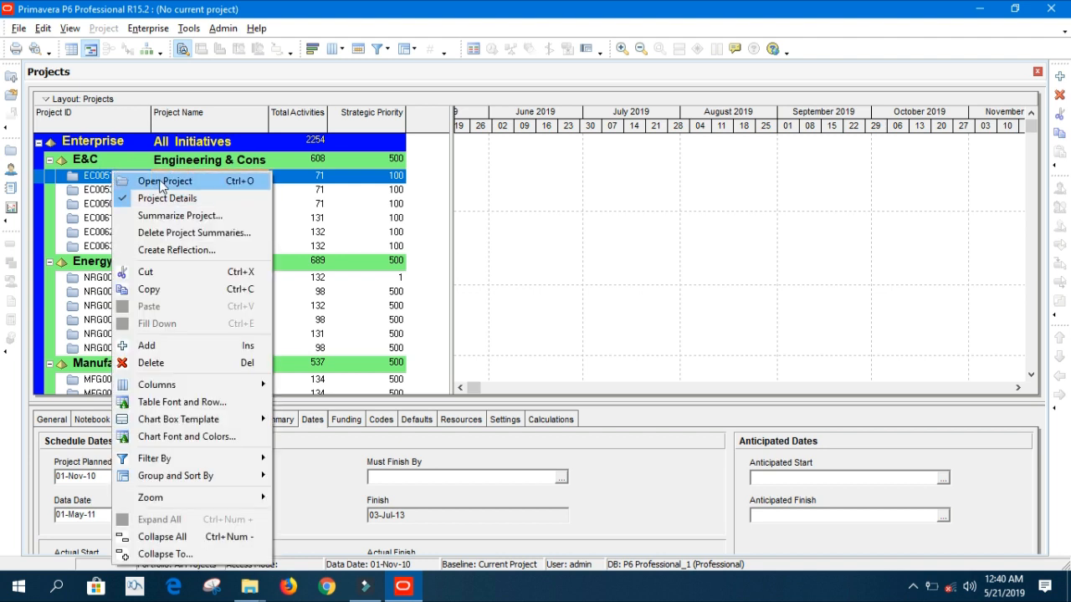
pyautogui.click(209, 191)
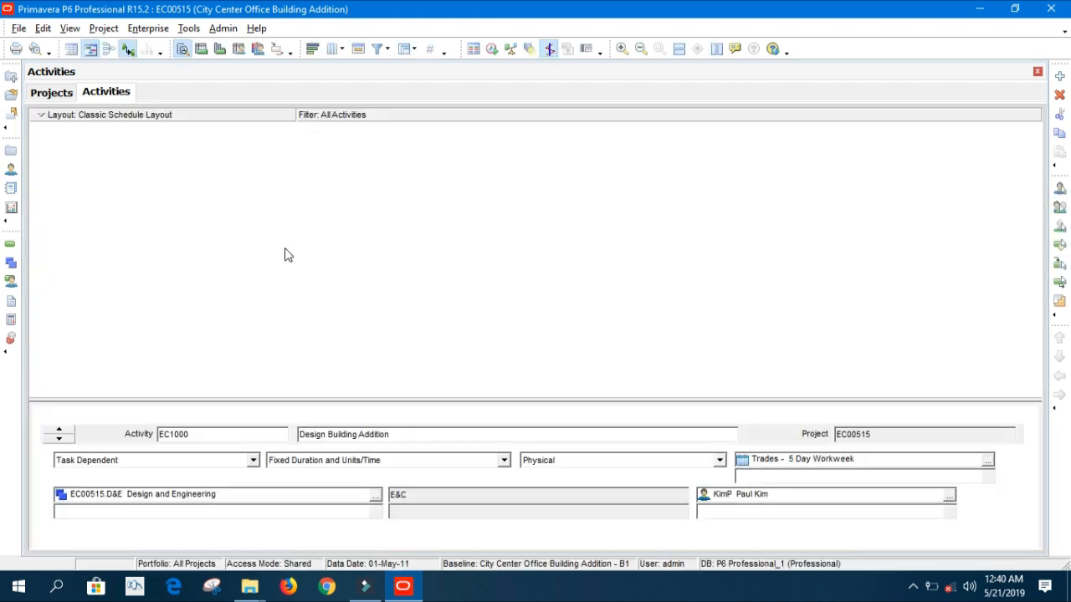
# View activity EC1000's assigned resources, then return to its General details.
pyautogui.scroll(-4, 296, 344)
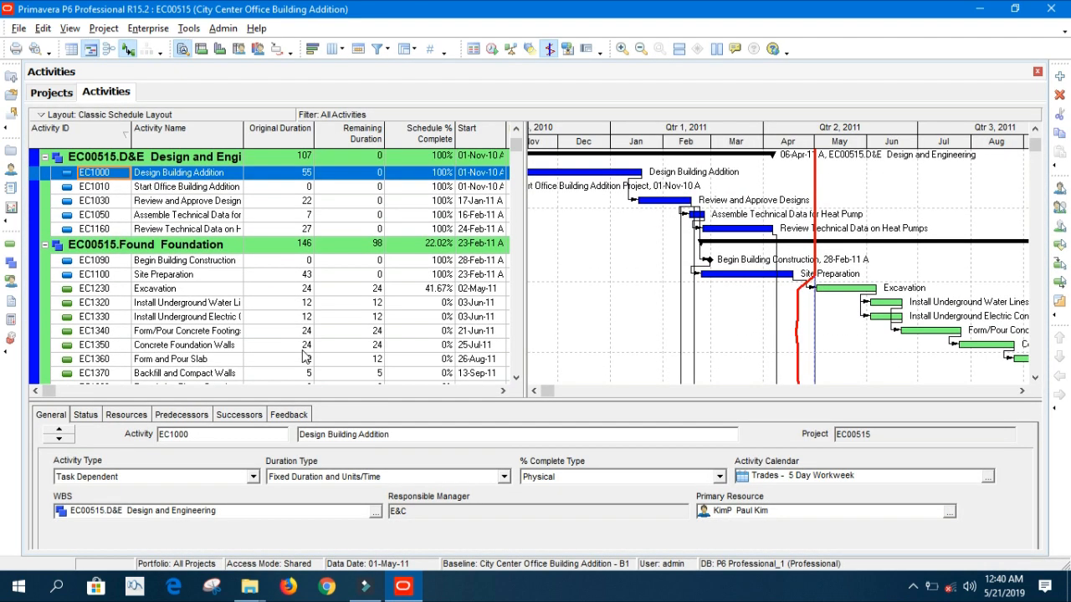
pyautogui.scroll(4, 629, 285)
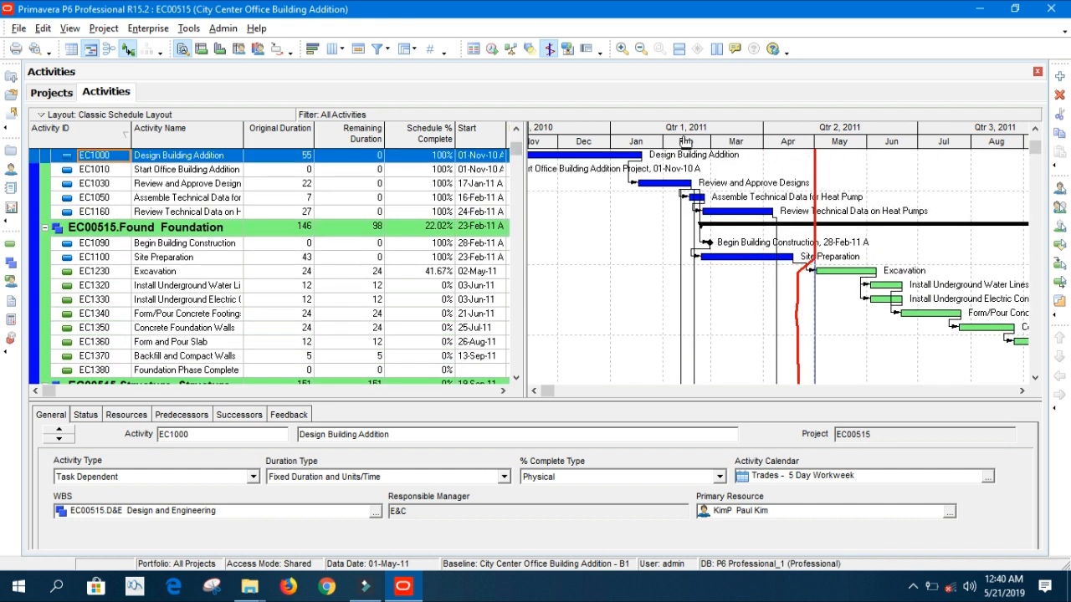
pyautogui.click(117, 415)
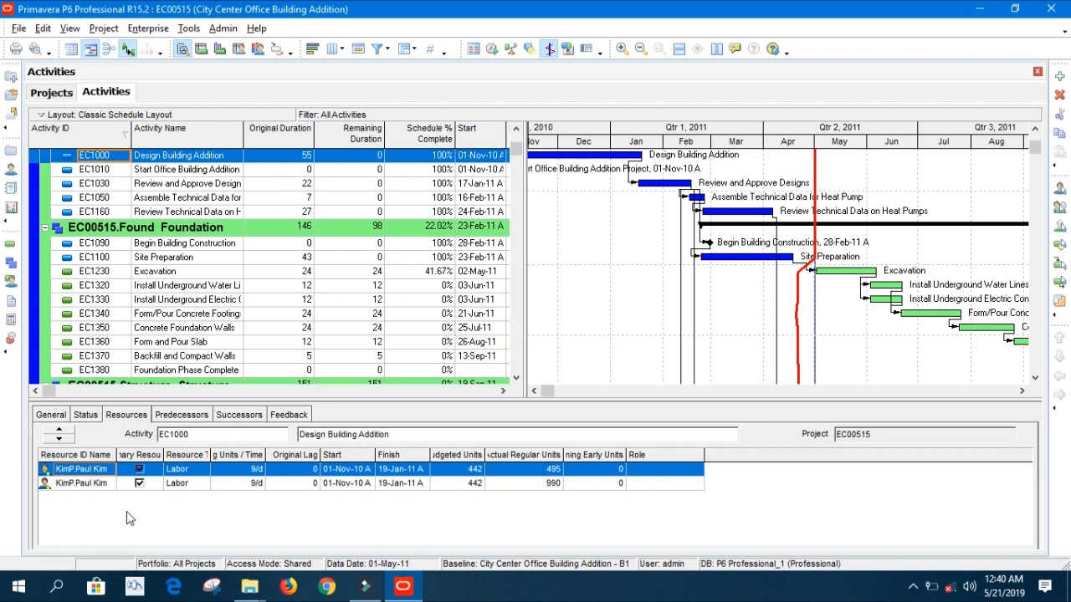
pyautogui.click(51, 415)
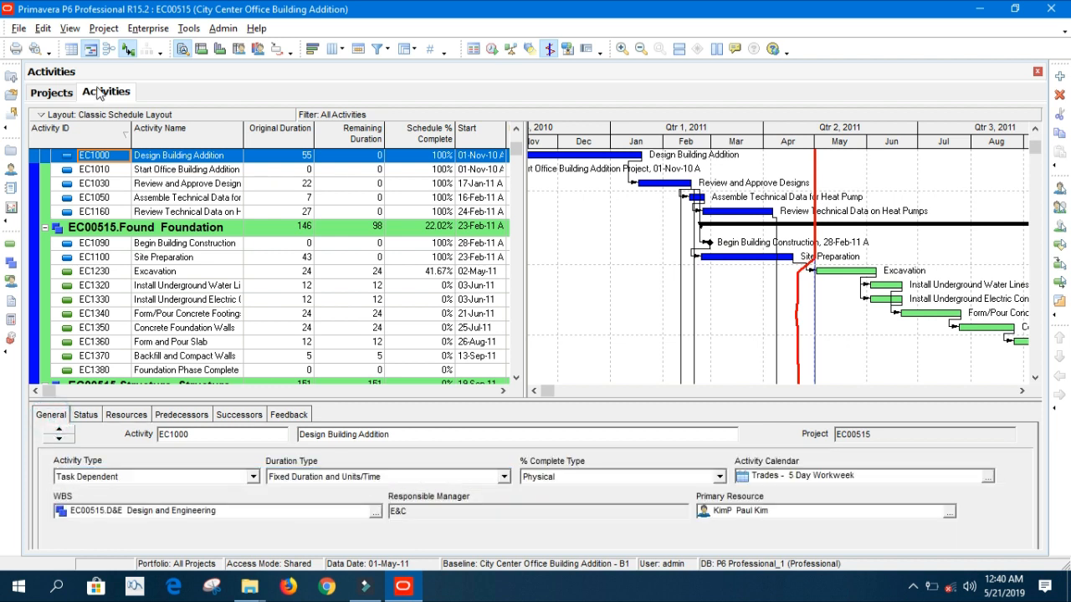
# Close all open projects, confirming the close of EC00515.
pyautogui.click(18, 28)
pyautogui.click(46, 80)
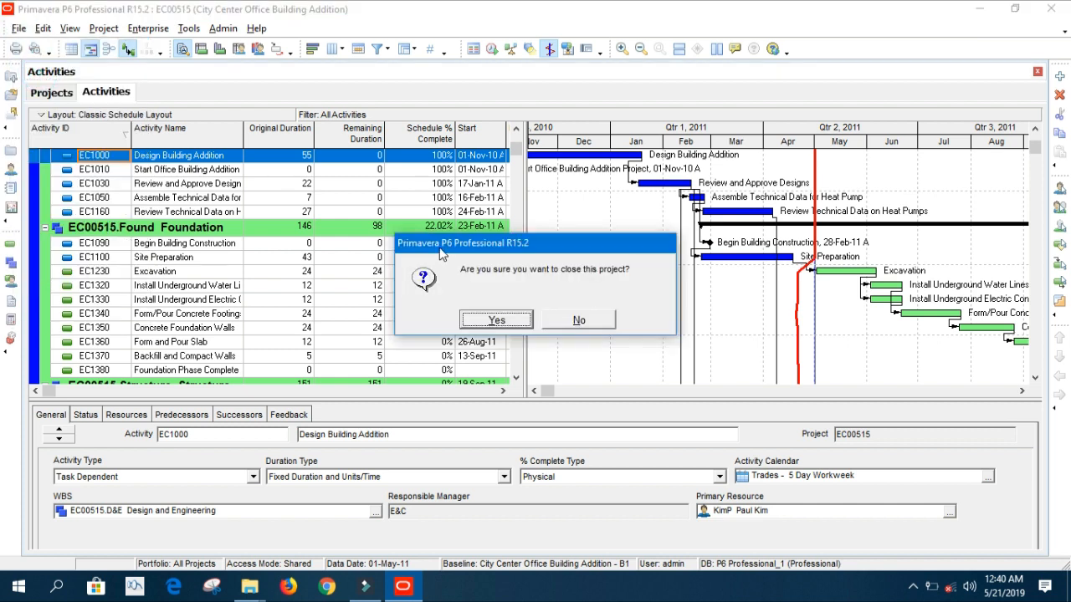
pyautogui.click(495, 319)
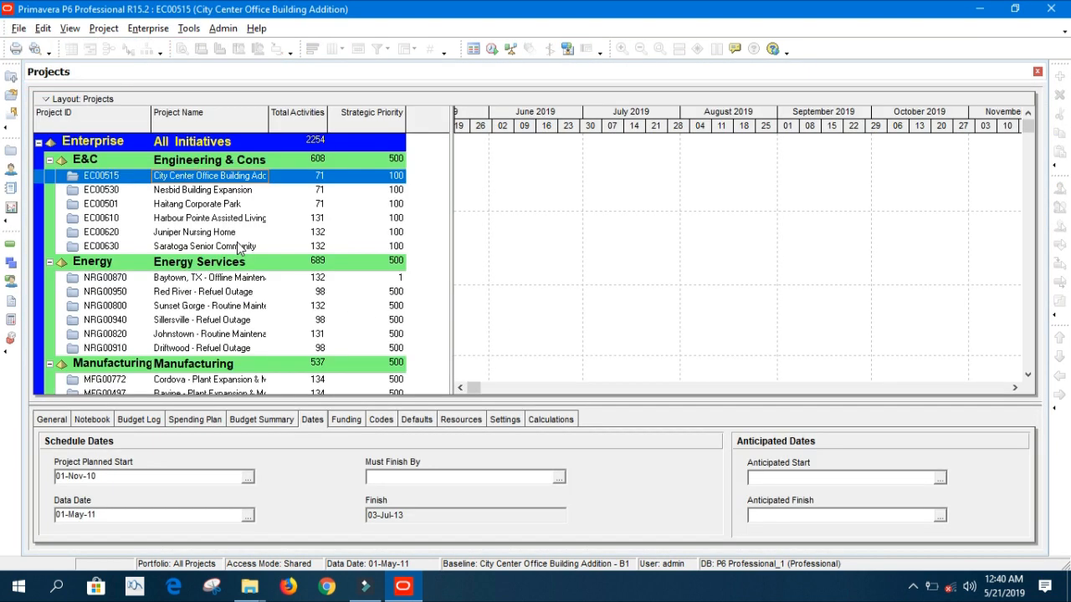
# Start the Create a New Project wizard, cancelling and restarting it once.
pyautogui.click(19, 29)
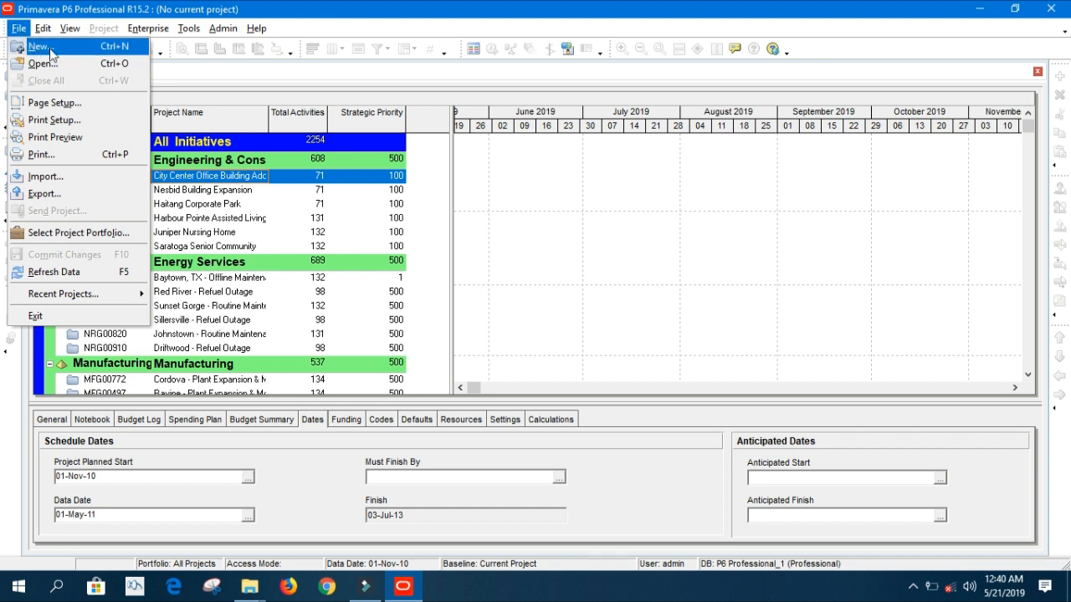
pyautogui.click(51, 53)
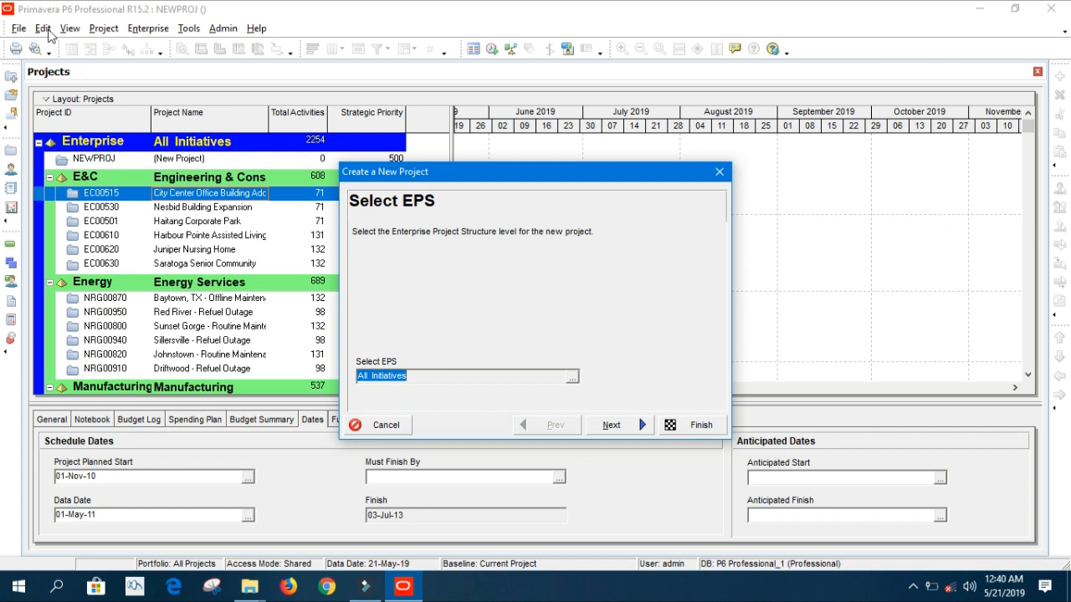
pyautogui.click(386, 425)
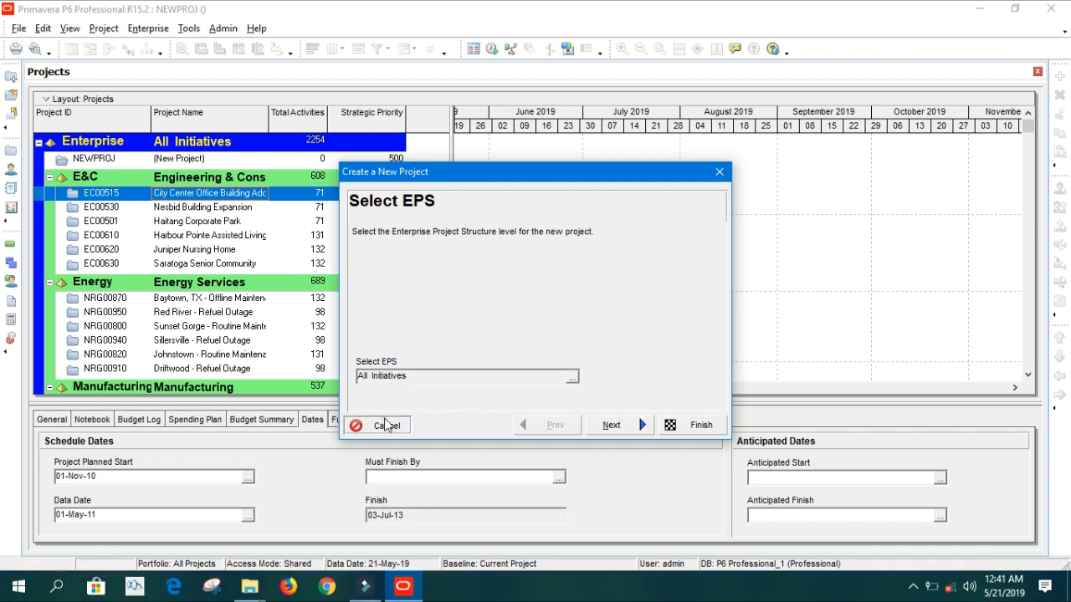
pyautogui.click(18, 29)
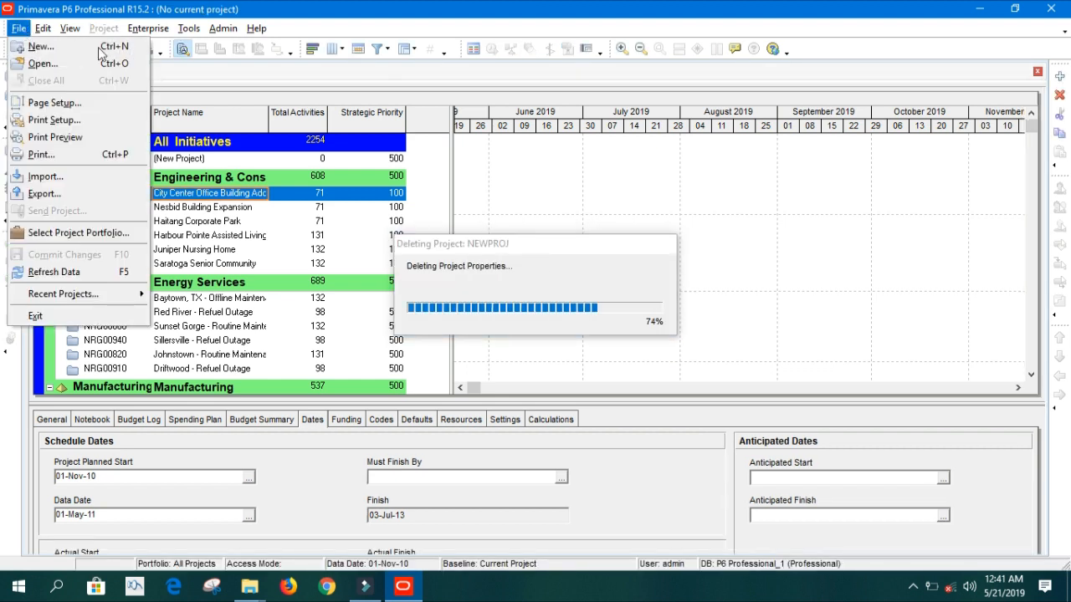
pyautogui.click(54, 48)
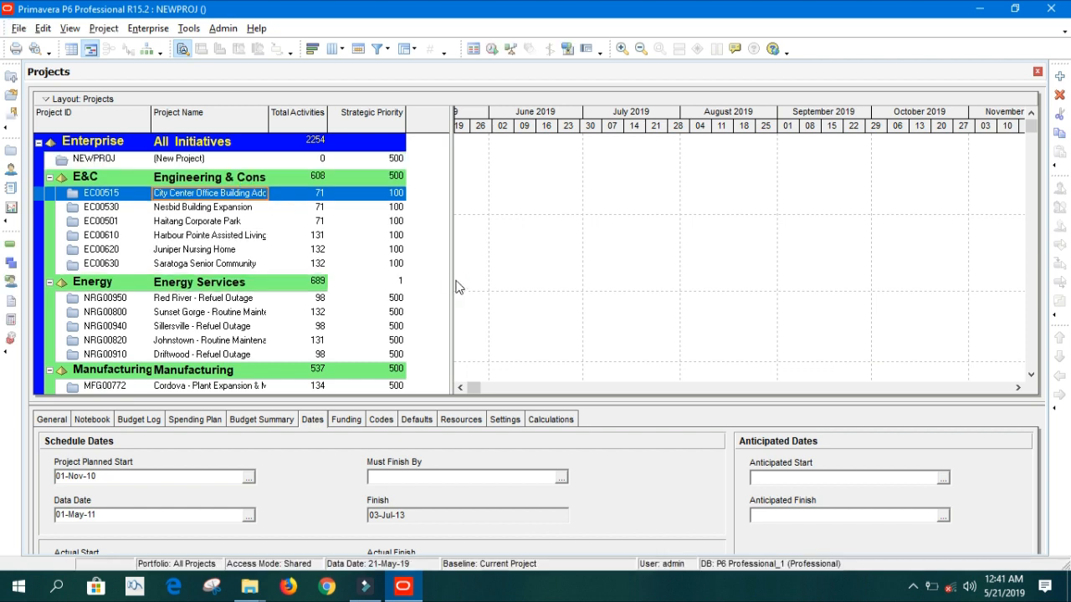
pyautogui.moveTo(449, 176)
pyautogui.mouseDown()
pyautogui.moveTo(434, 185)
pyautogui.moveTo(435, 163)
pyautogui.mouseUp()
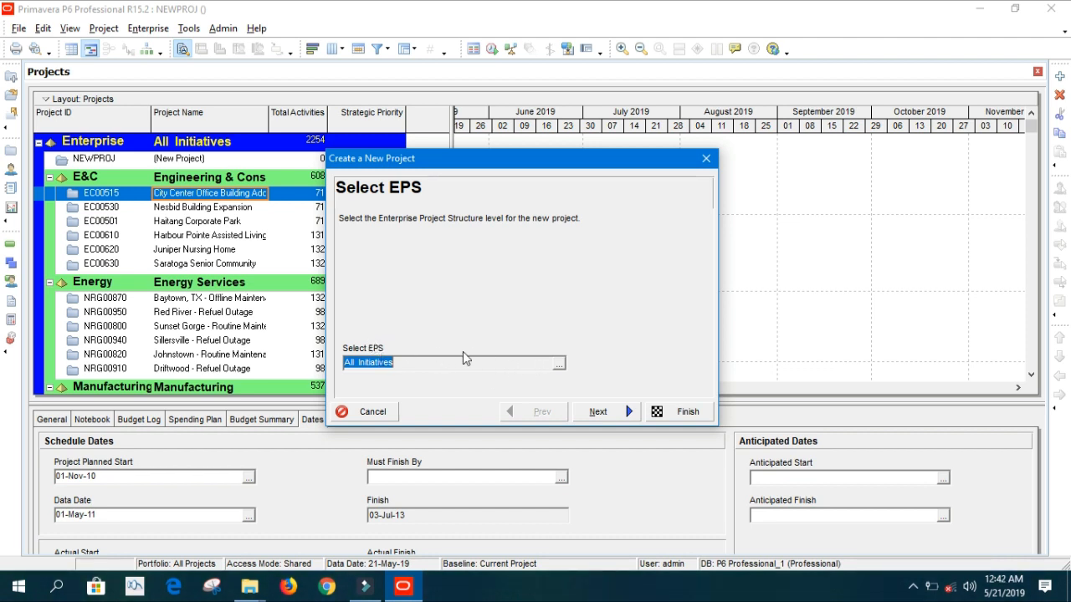
# Place the new project under All Initiatives, replacing an initial Proposed Opportunities pick.
pyautogui.click(558, 363)
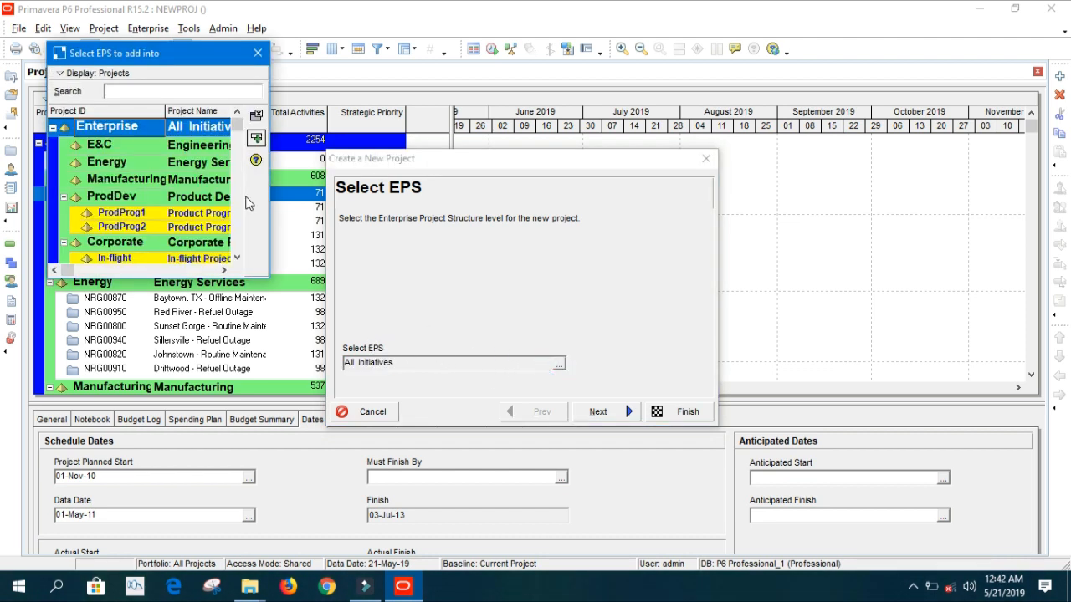
pyautogui.moveTo(266, 275); pyautogui.dragTo(525, 473)
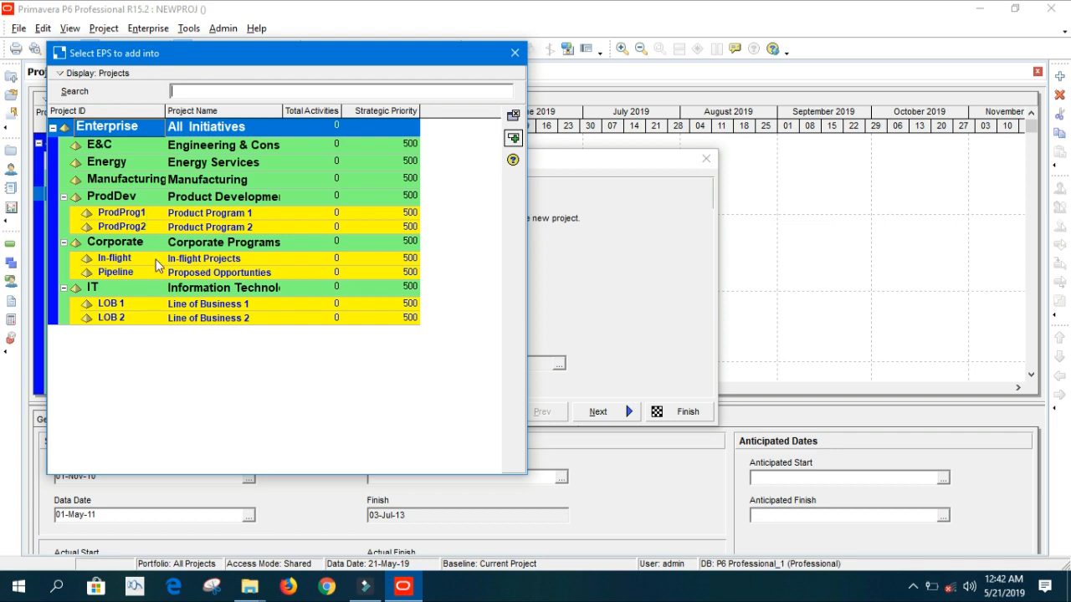
pyautogui.doubleClick(201, 277)
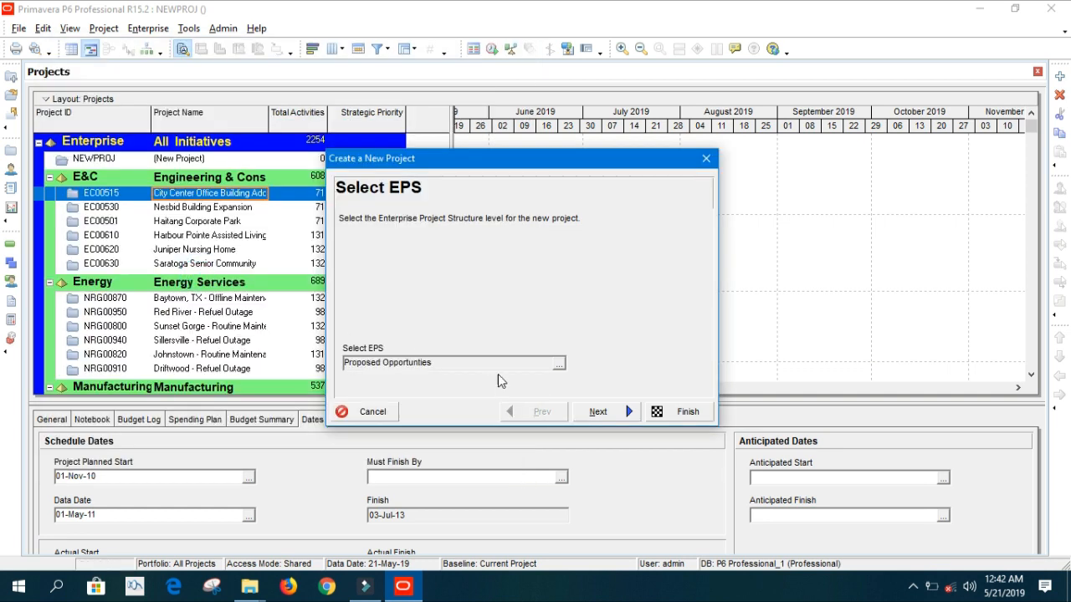
pyautogui.click(558, 363)
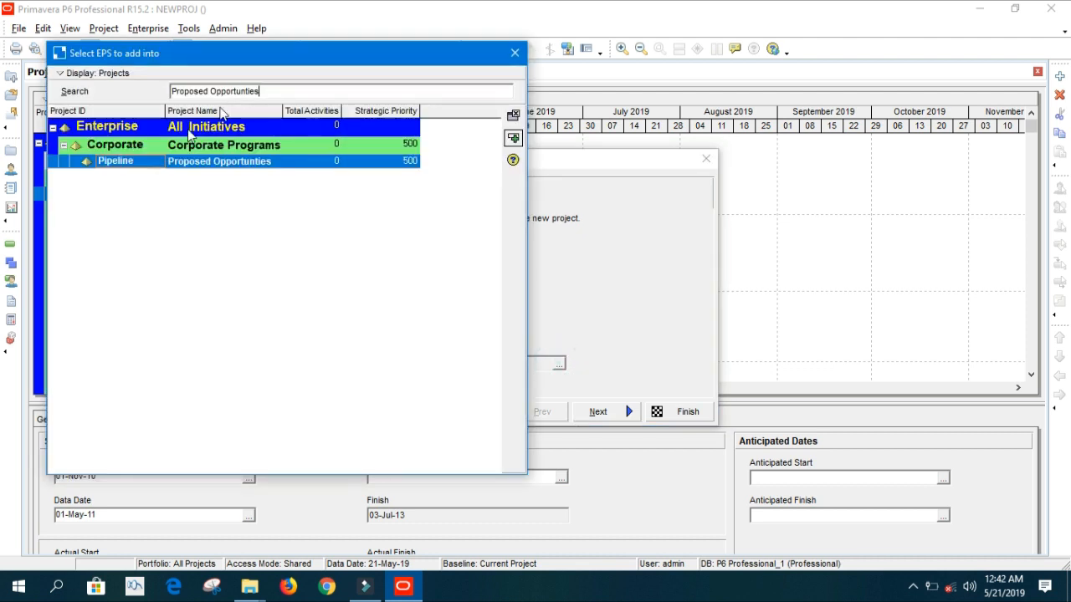
pyautogui.doubleClick(190, 134)
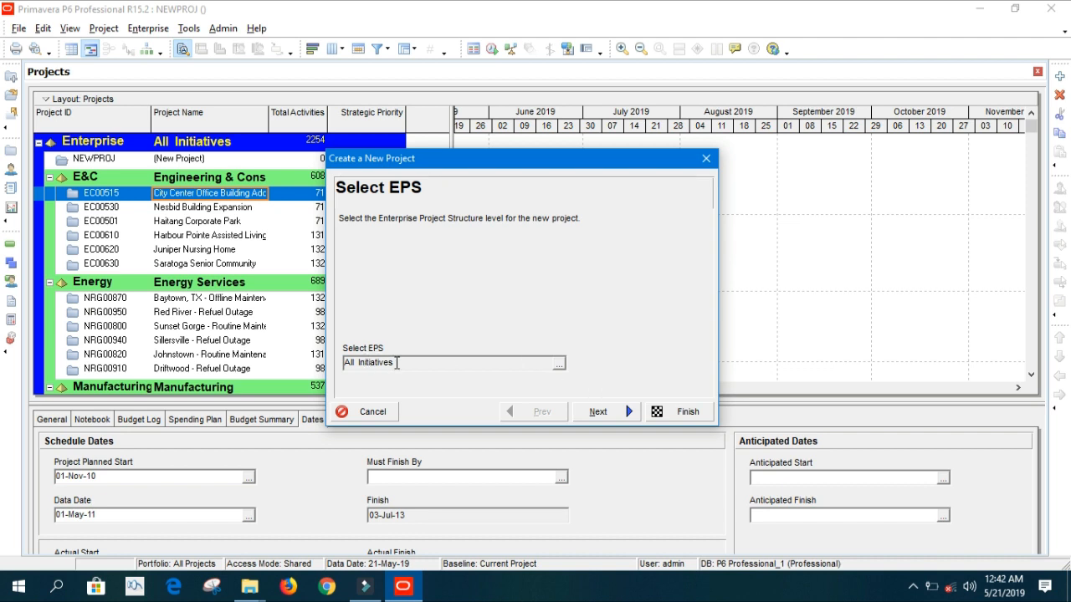
# Give the new project ID TP1000 and name 'Transmission Package 1000 MW'.
pyautogui.click(615, 418)
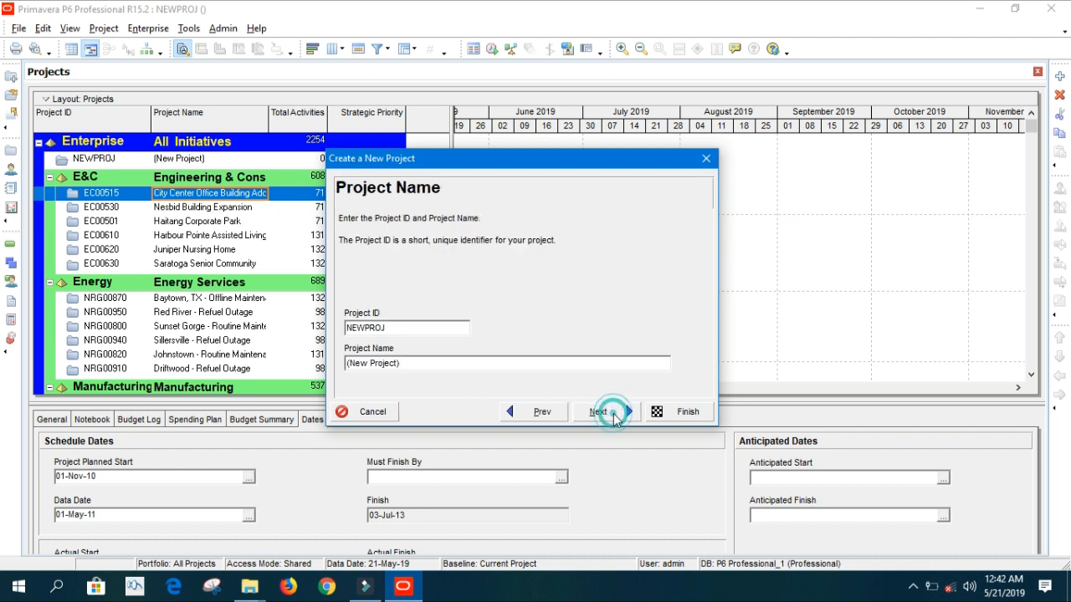
pyautogui.doubleClick(393, 326)
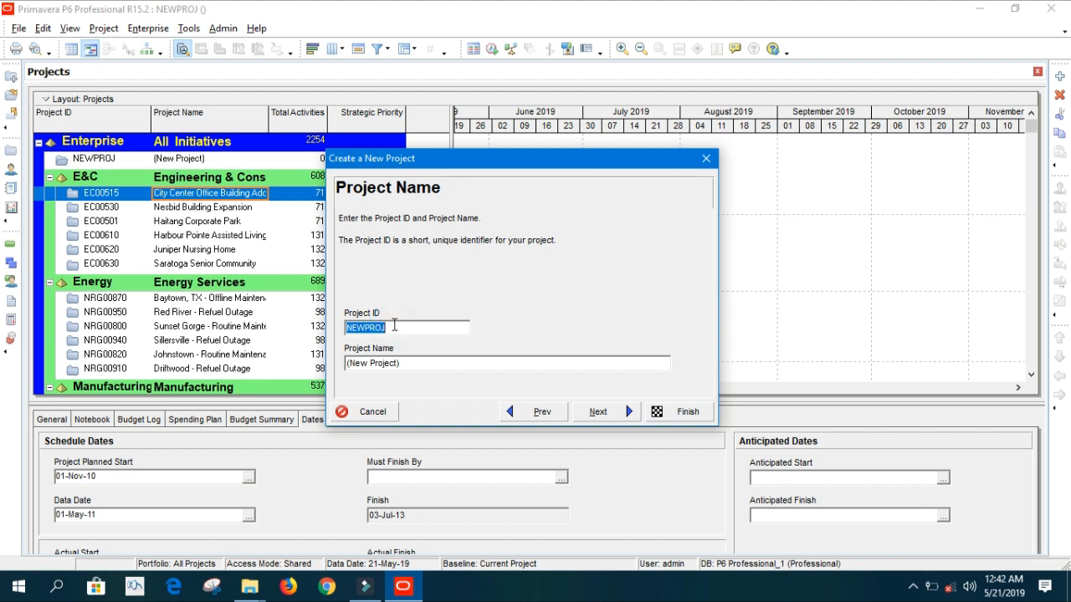
pyautogui.write('TP1000')
pyautogui.press('BackSpace')
pyautogui.press('BackSpace')
pyautogui.write('00')
pyautogui.press('Tab')
pyautogui.write('T')
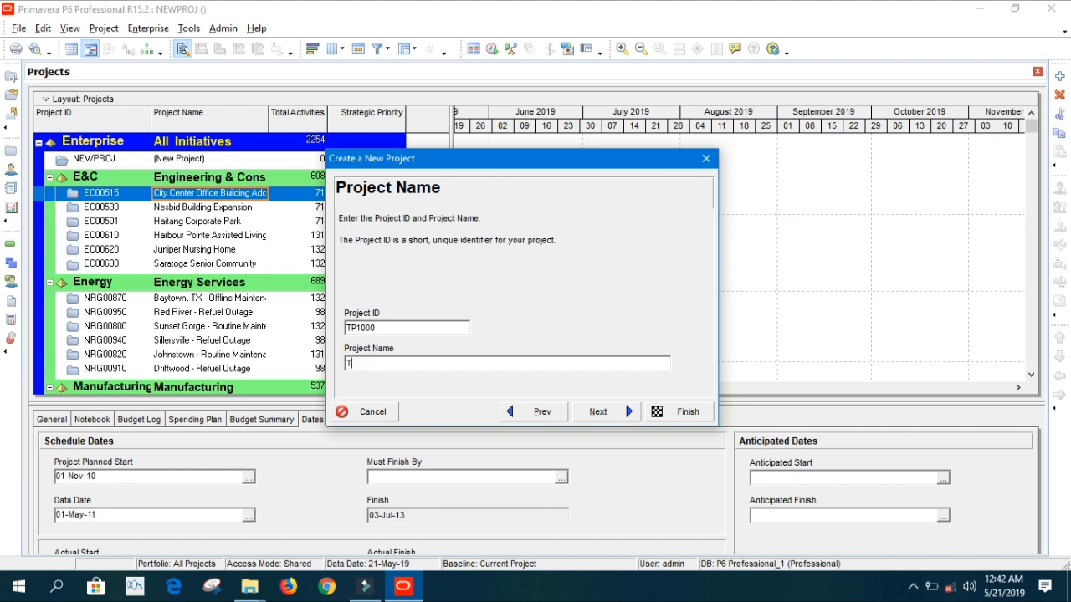
pyautogui.write('ransmission Package 1000 MW')
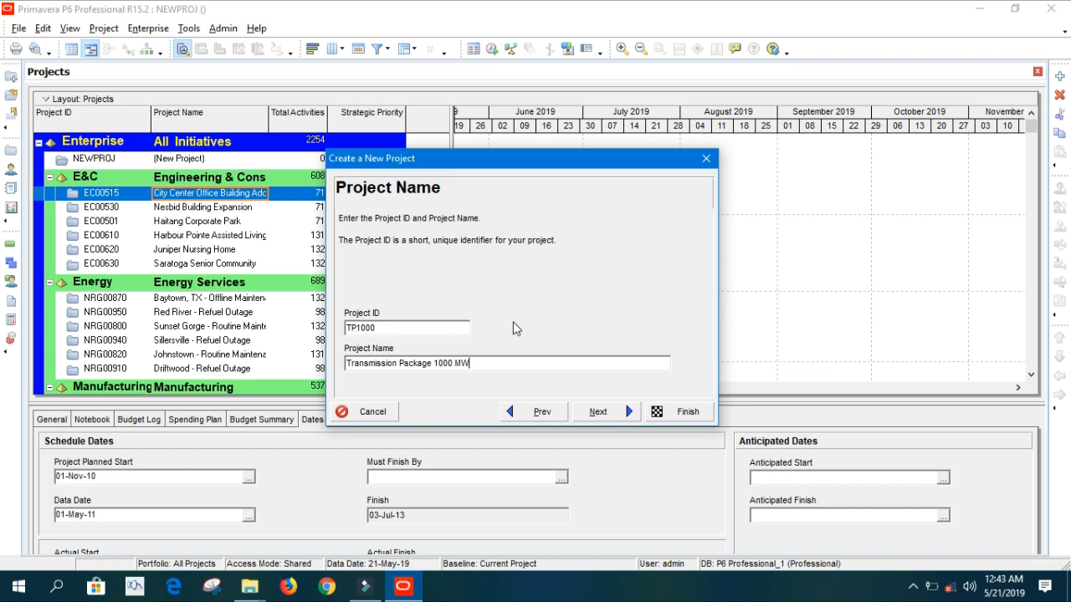
pyautogui.click(629, 412)
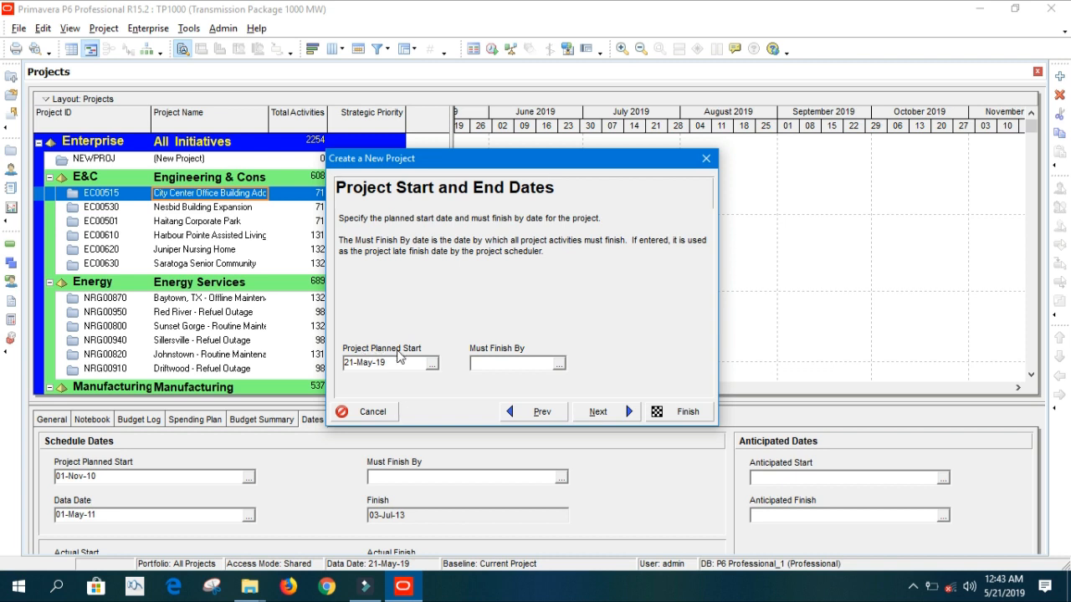
# Confirm 21-May-19 as the planned start and leave the Must Finish By date empty.
pyautogui.click(432, 364)
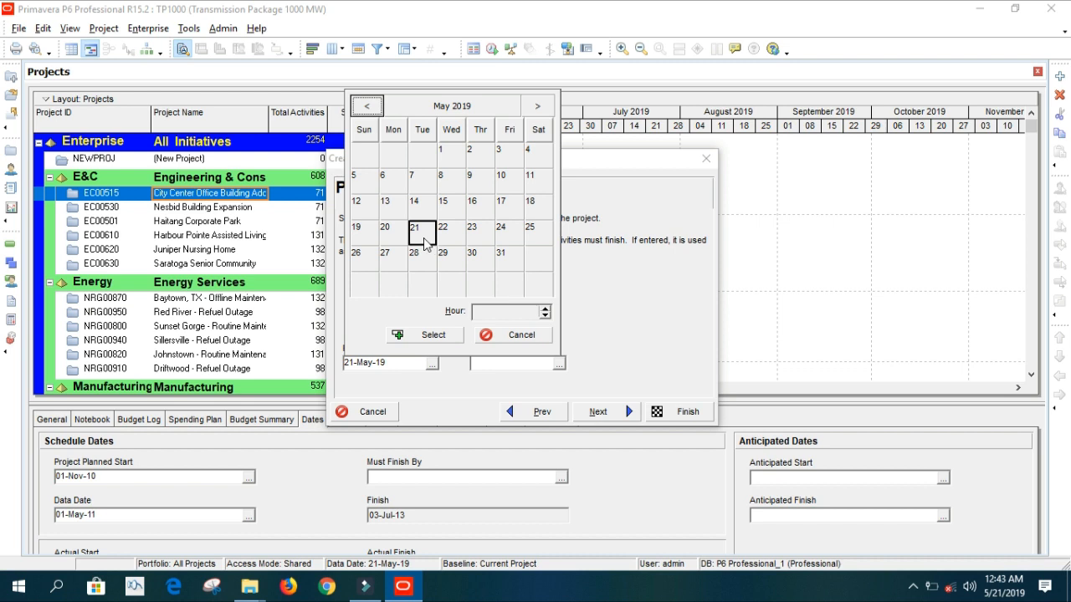
pyautogui.click(423, 335)
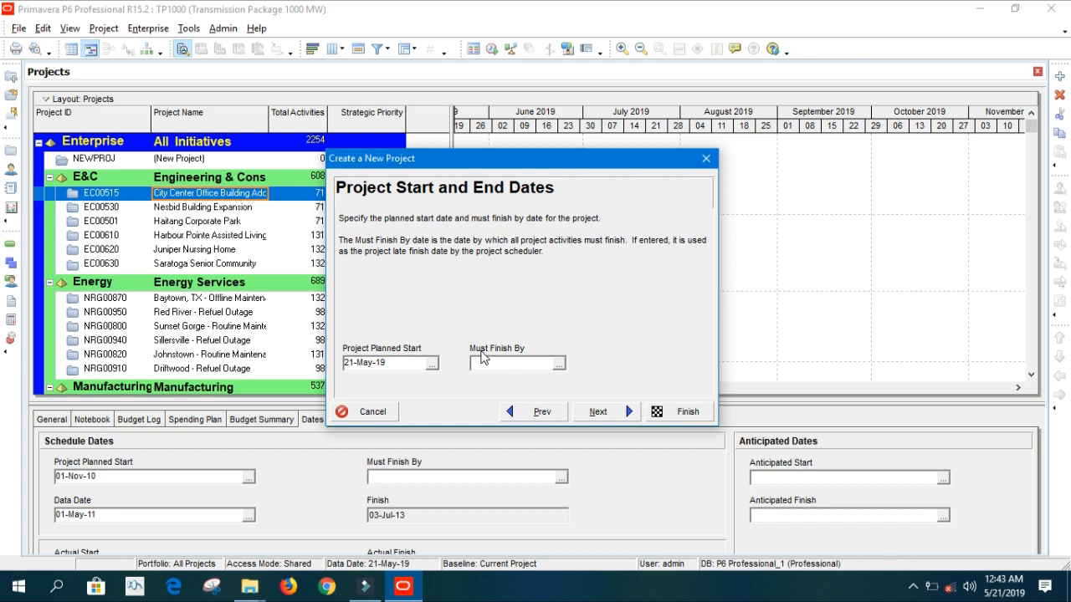
pyautogui.click(559, 363)
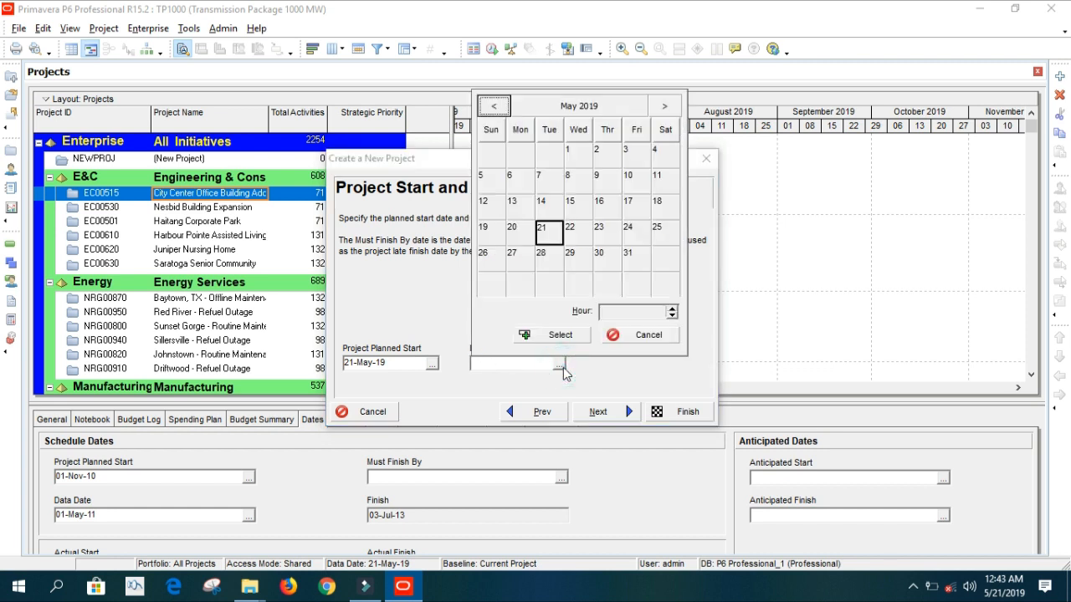
pyautogui.click(666, 106)
pyautogui.click(666, 107)
pyautogui.click(666, 106)
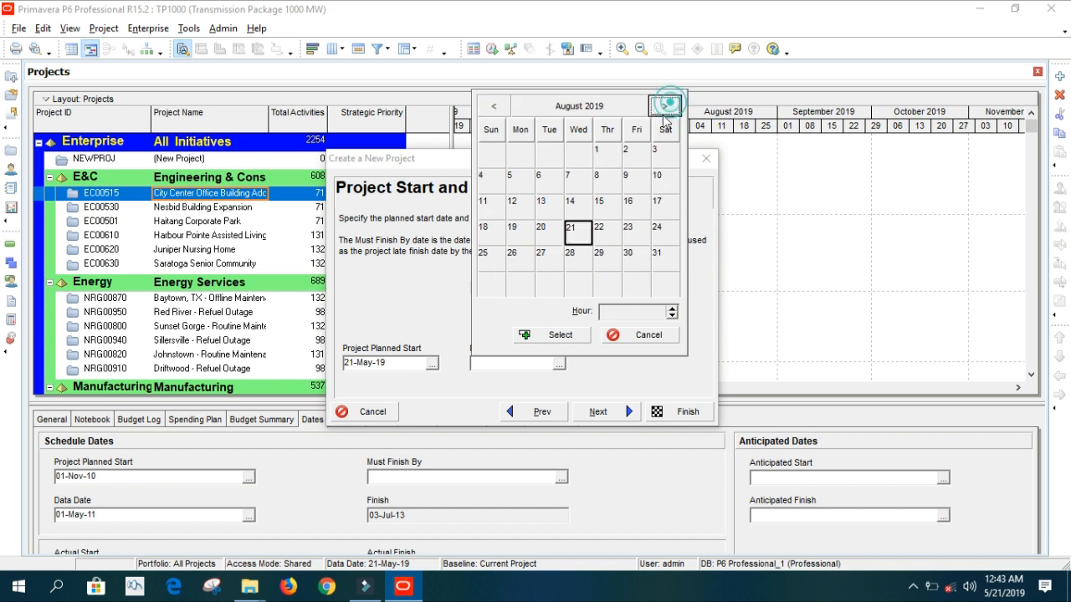
pyautogui.click(617, 341)
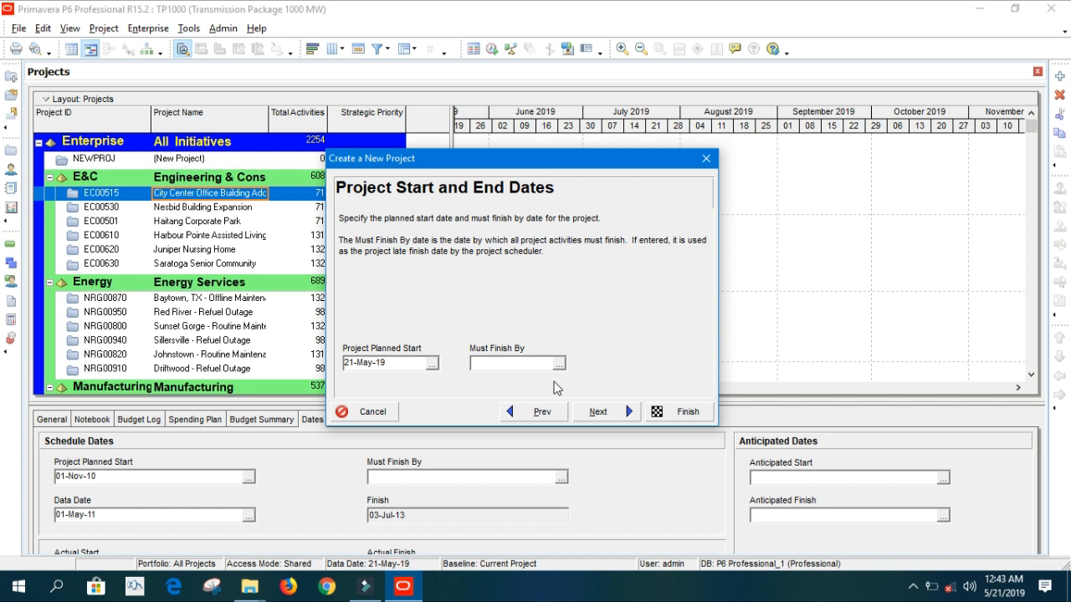
pyautogui.click(587, 410)
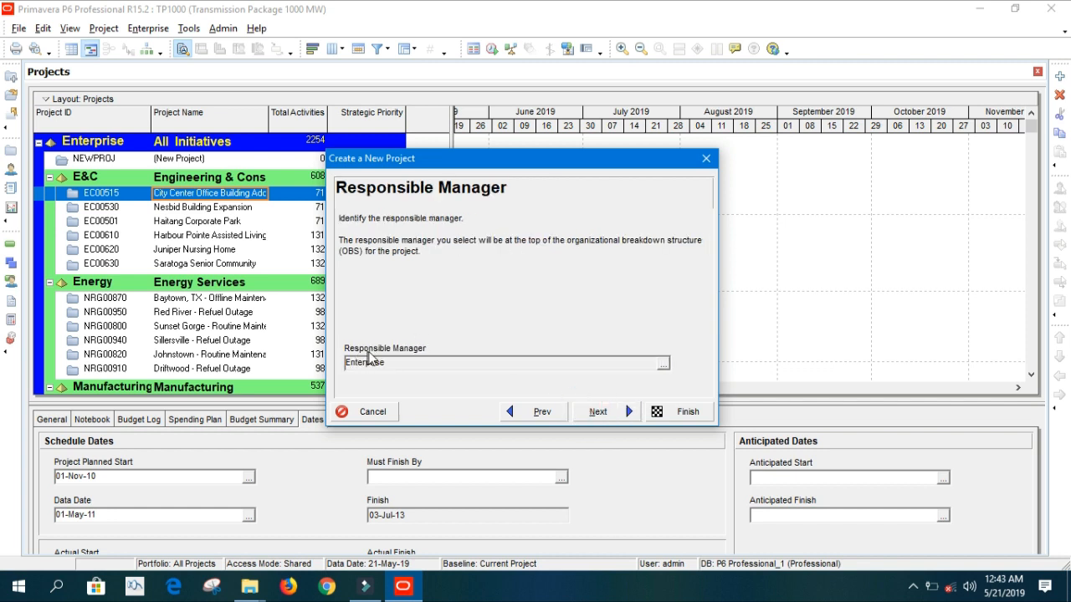
# Set Energy as TP1000's responsible manager in place of Enterprise.
pyautogui.click(663, 363)
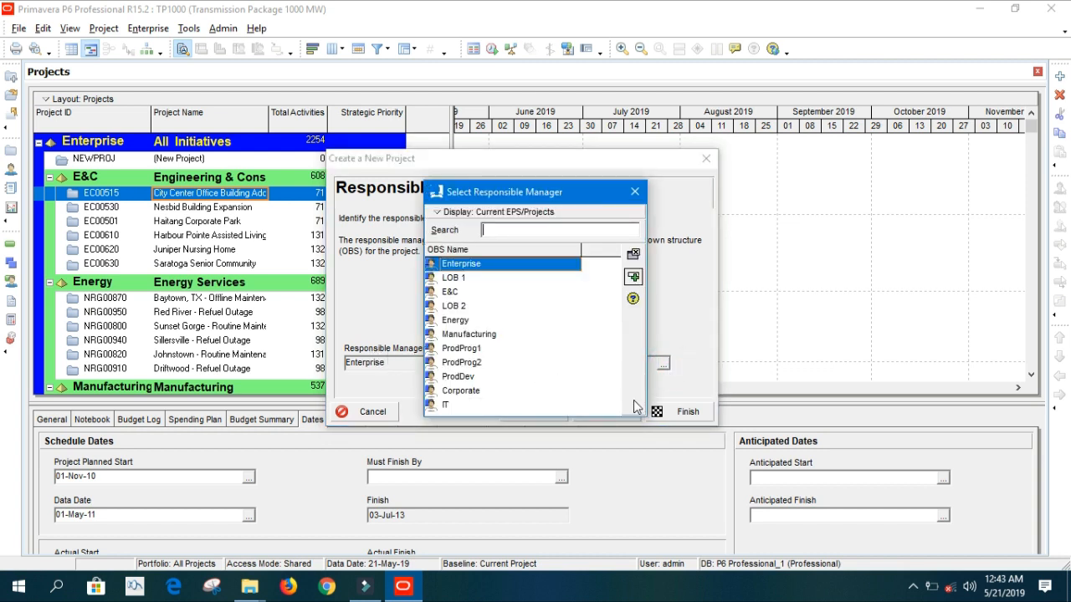
pyautogui.moveTo(632, 421); pyautogui.dragTo(677, 473)
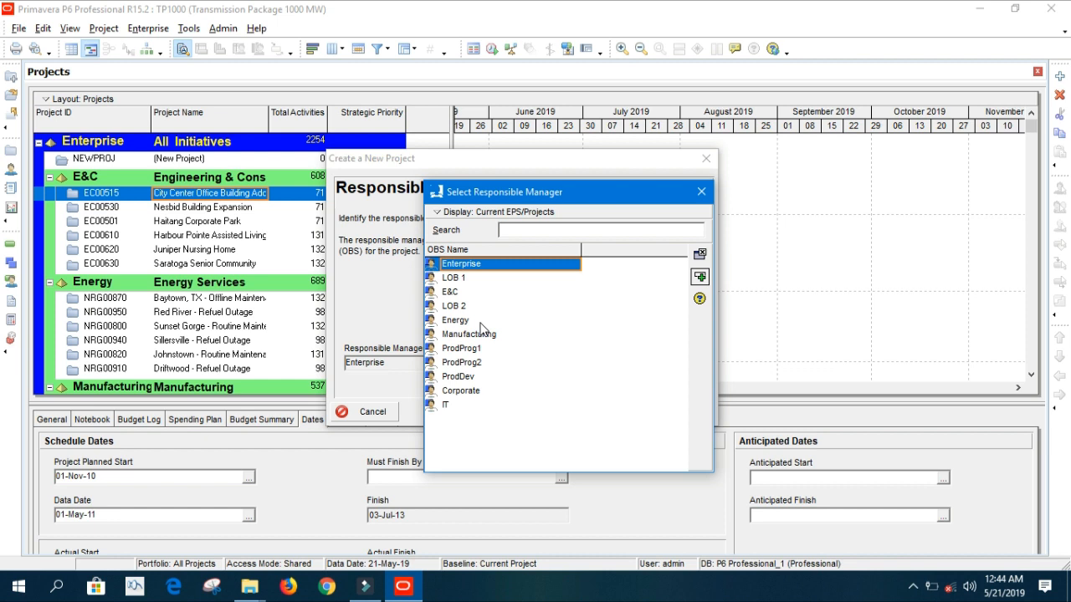
pyautogui.doubleClick(480, 323)
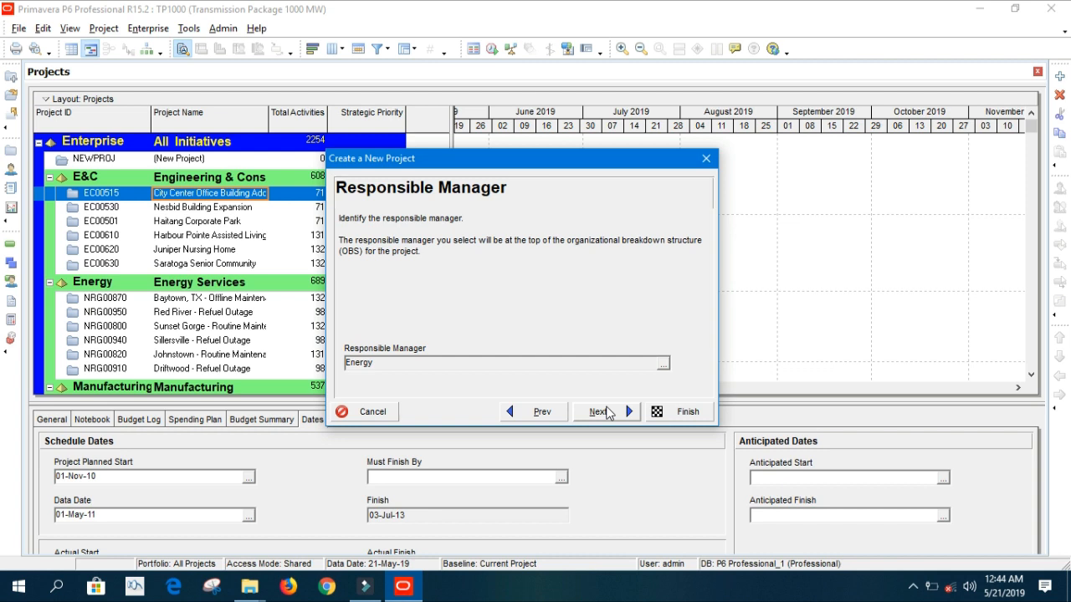
pyautogui.click(608, 412)
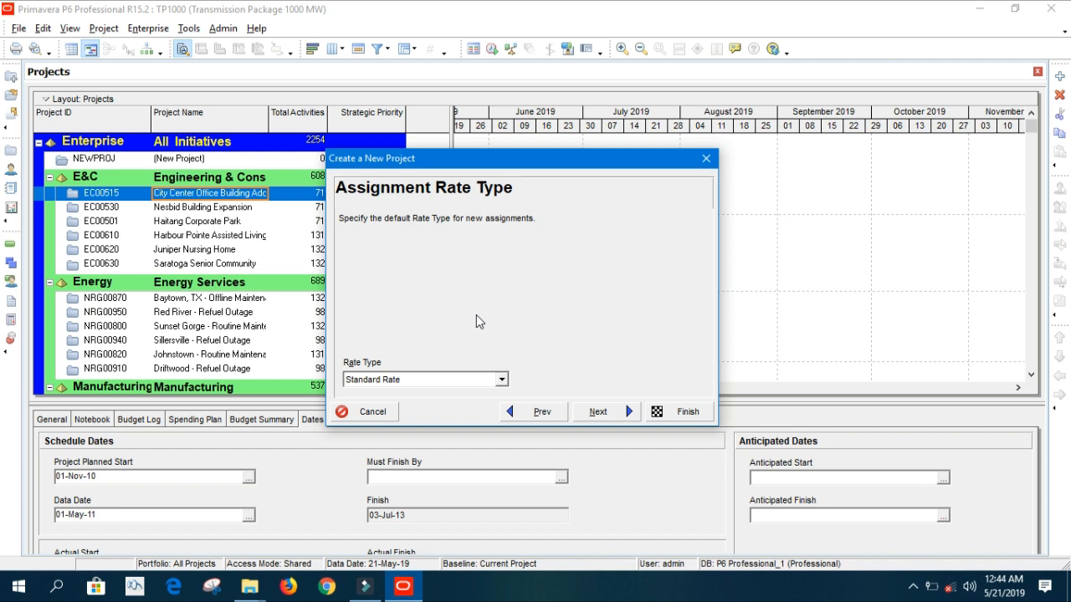
# Keep Standard Rate as the assignment rate type and reach the Congratulations page.
pyautogui.click(501, 379)
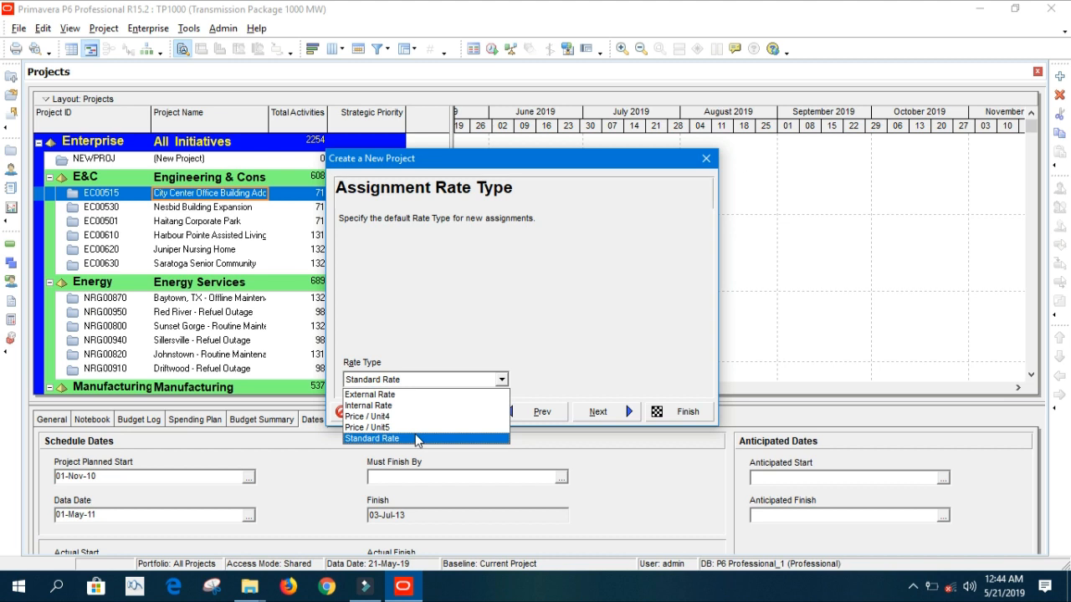
pyautogui.click(417, 438)
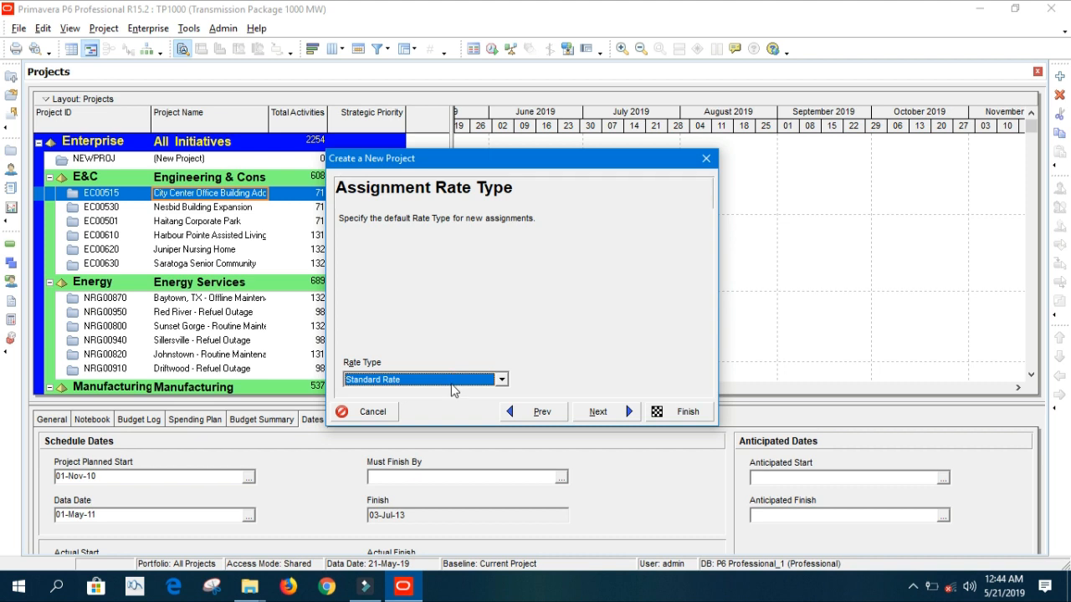
pyautogui.click(522, 340)
pyautogui.click(599, 412)
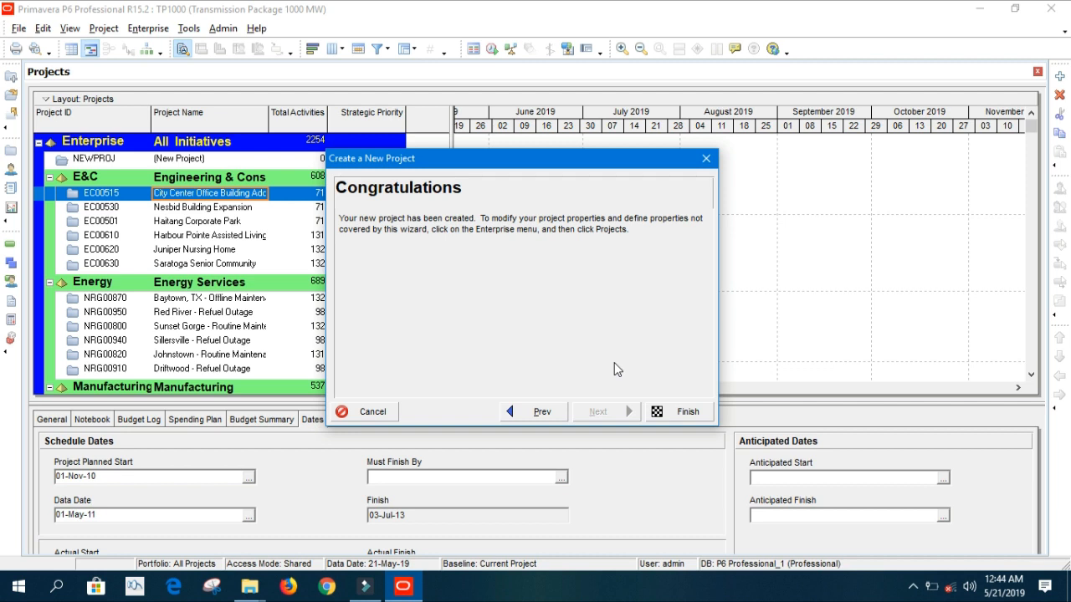
# Finish the wizard and autofit the Project Name column to show TP1000's full name.
pyautogui.click(666, 411)
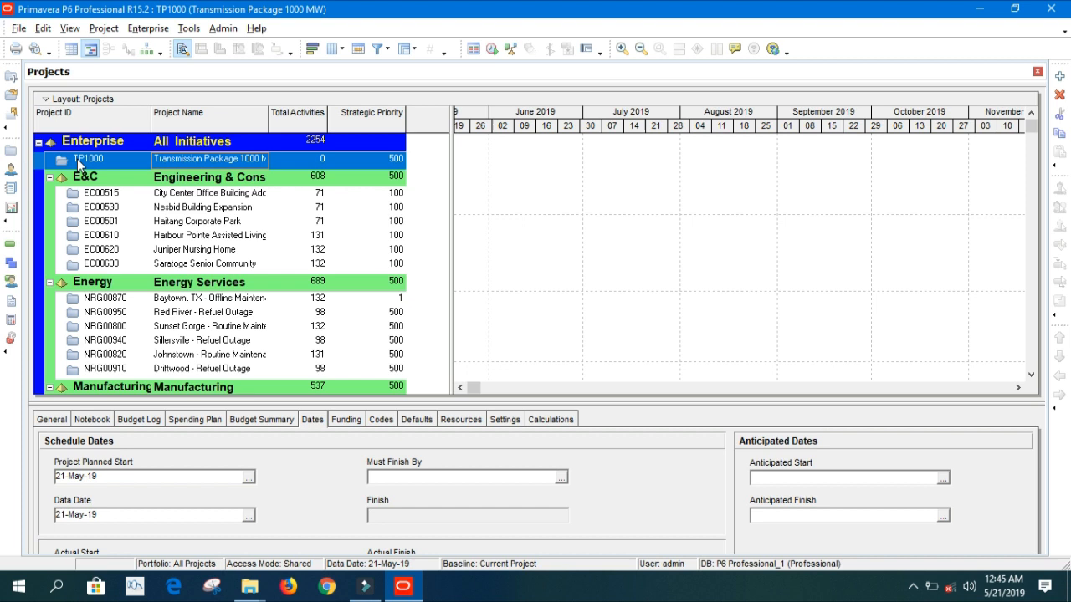
pyautogui.rightClick(77, 164)
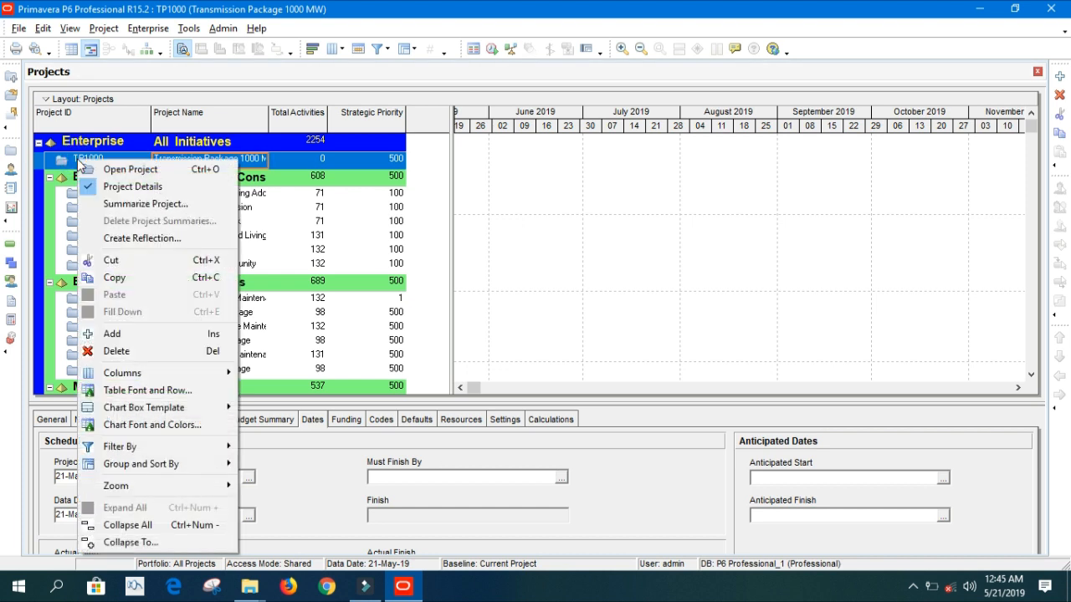
pyautogui.click(111, 163)
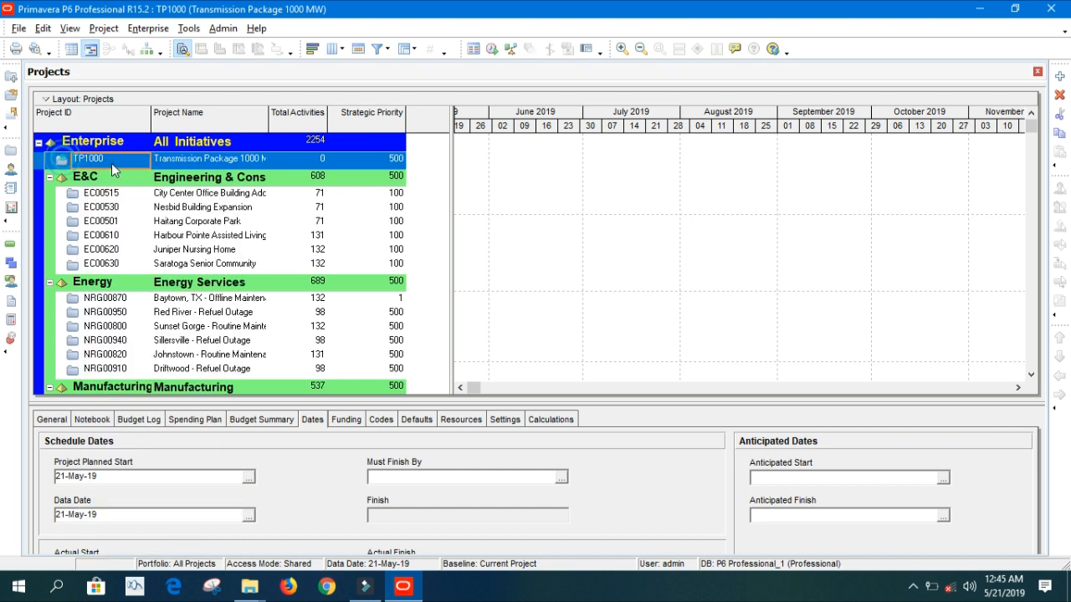
pyautogui.doubleClick(268, 114)
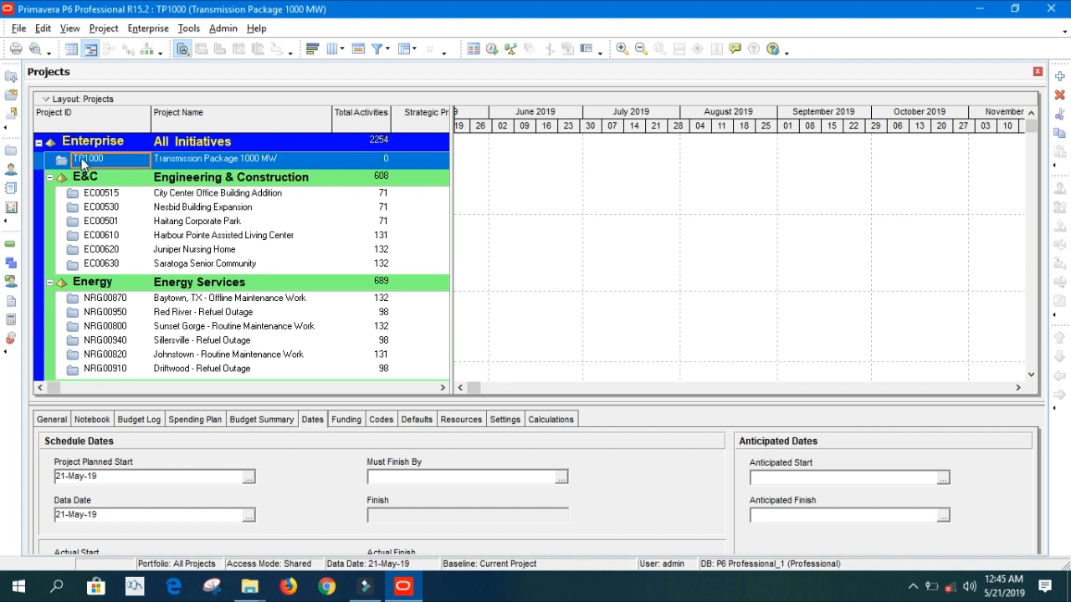
# Open project TP1000 from its row's context menu, showing data date 21-May-19 and no activities.
pyautogui.rightClick(81, 158)
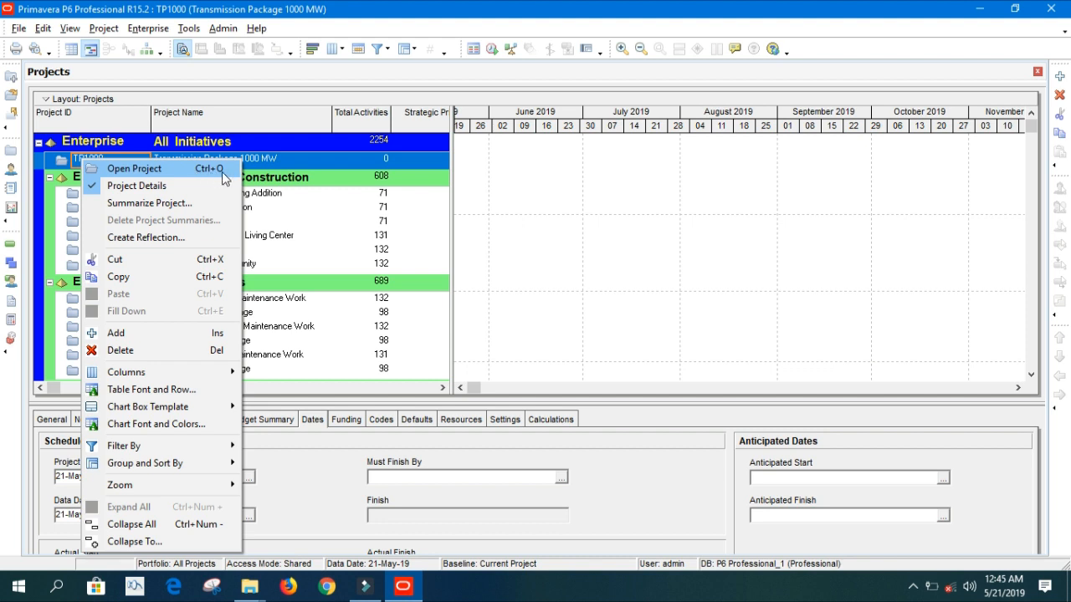
pyautogui.click(222, 171)
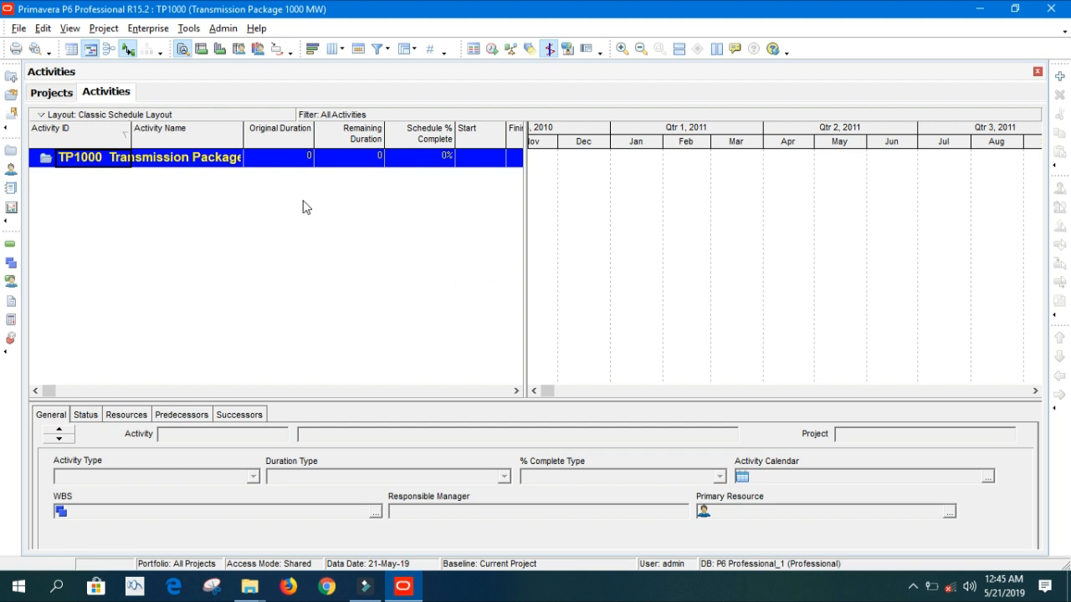
# View TP1000's WBS, then return to Activities and check the Resources and General details.
pyautogui.click(11, 263)
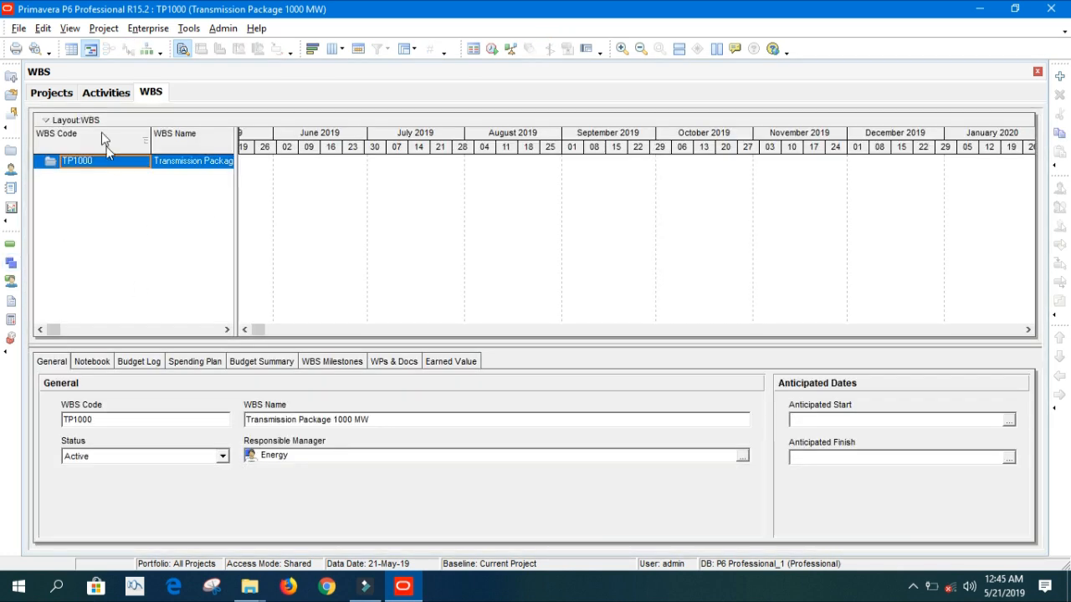
pyautogui.click(103, 93)
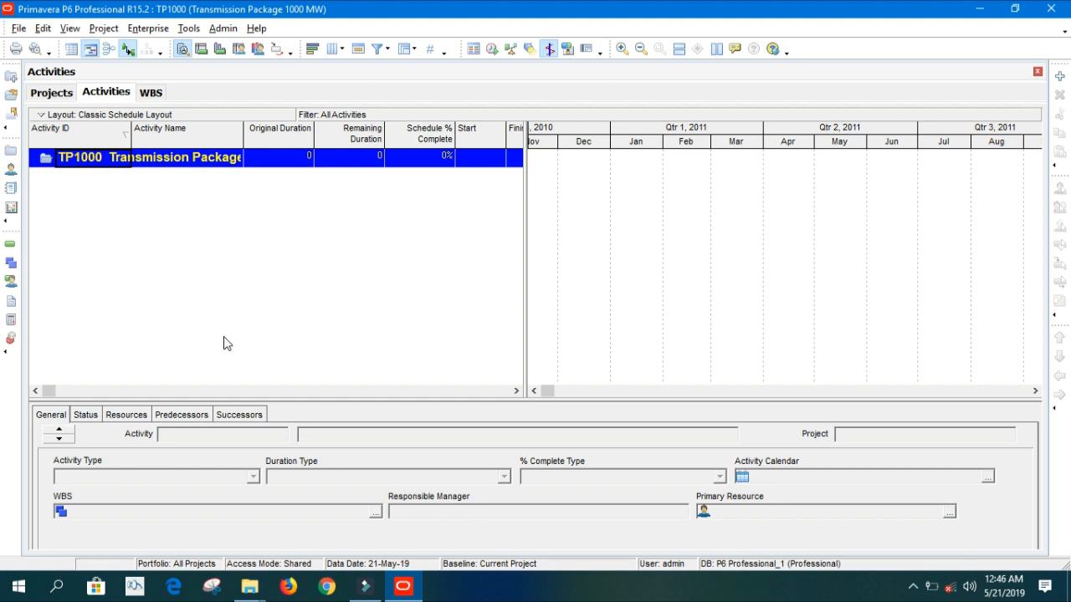
pyautogui.click(127, 415)
pyautogui.click(51, 415)
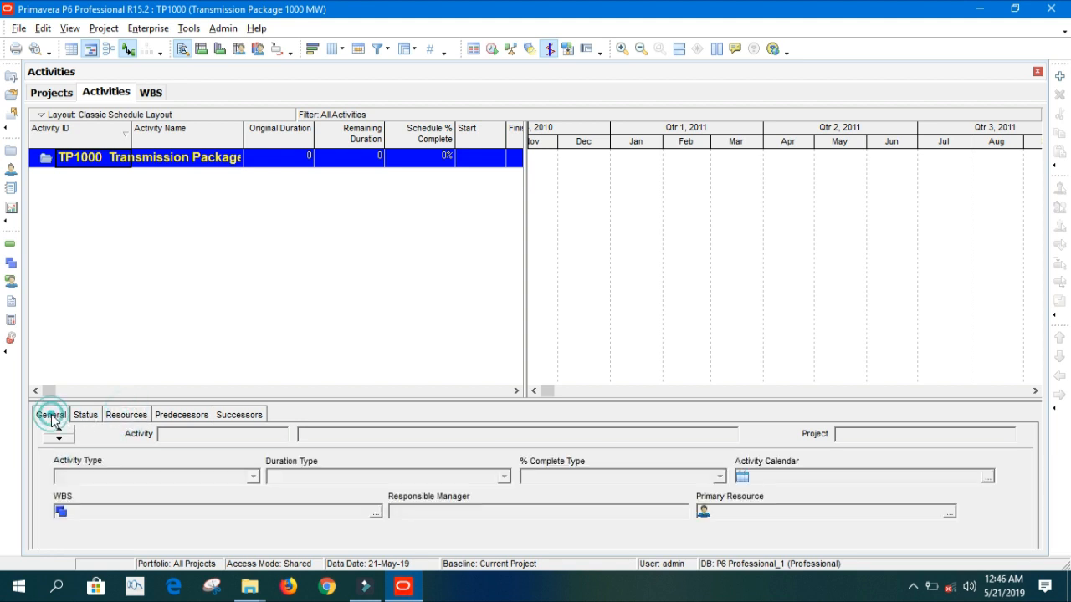